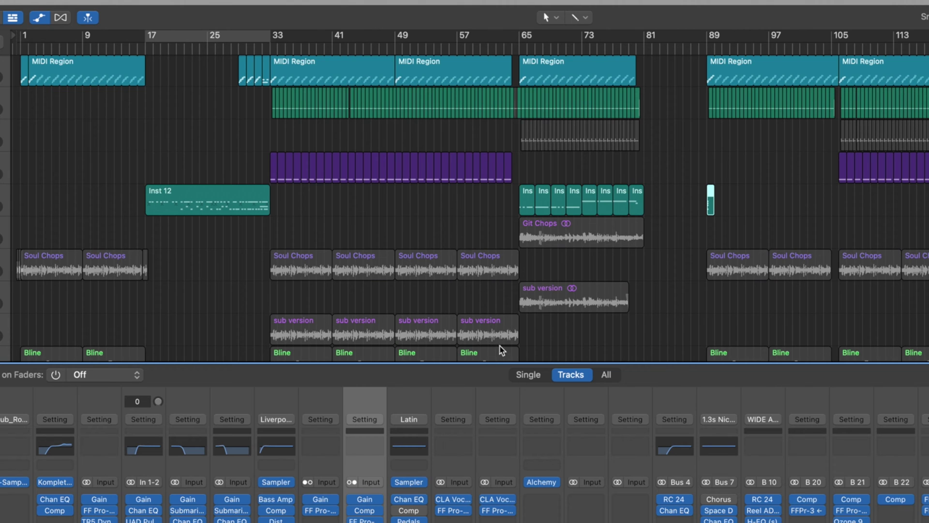
Step: Set the cycle range in the arrangement from bar 61 to bar 69
scroll(503, 325, down, 5)
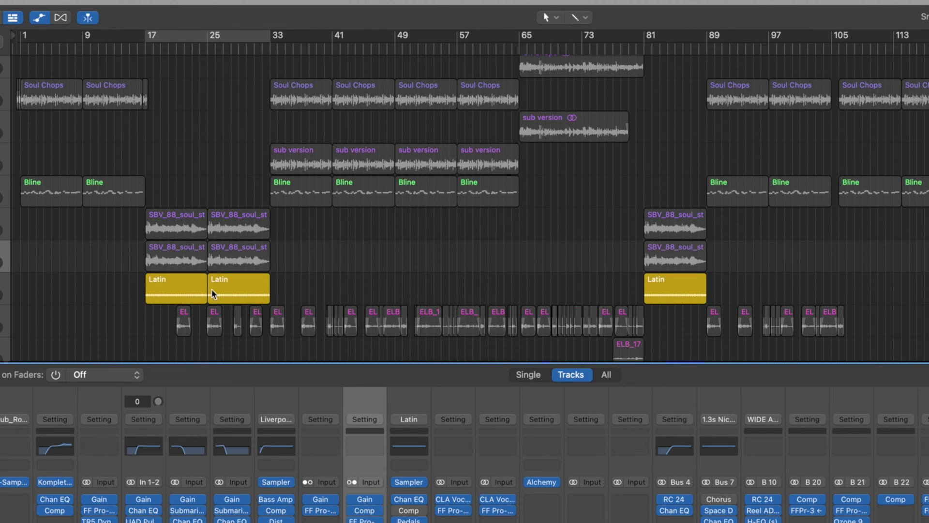
scroll(488, 282, up, 5)
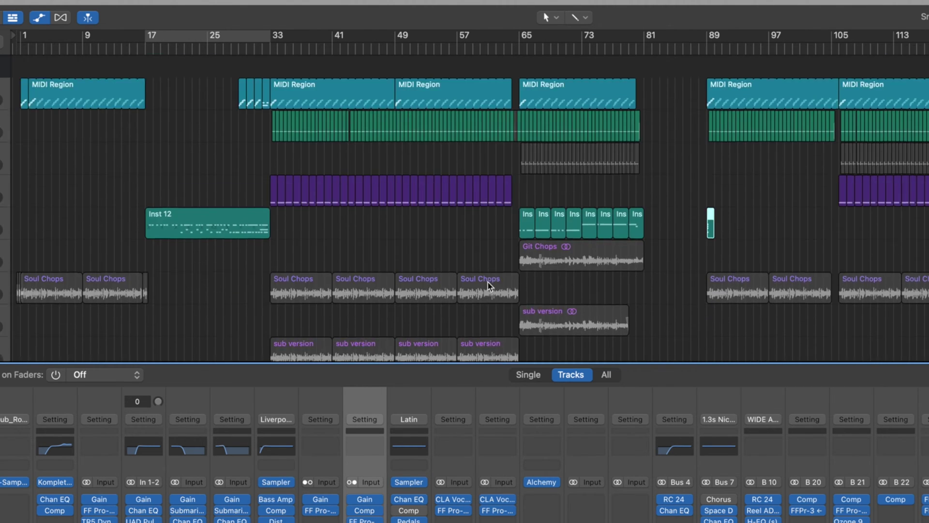
drag(488, 37, 550, 35)
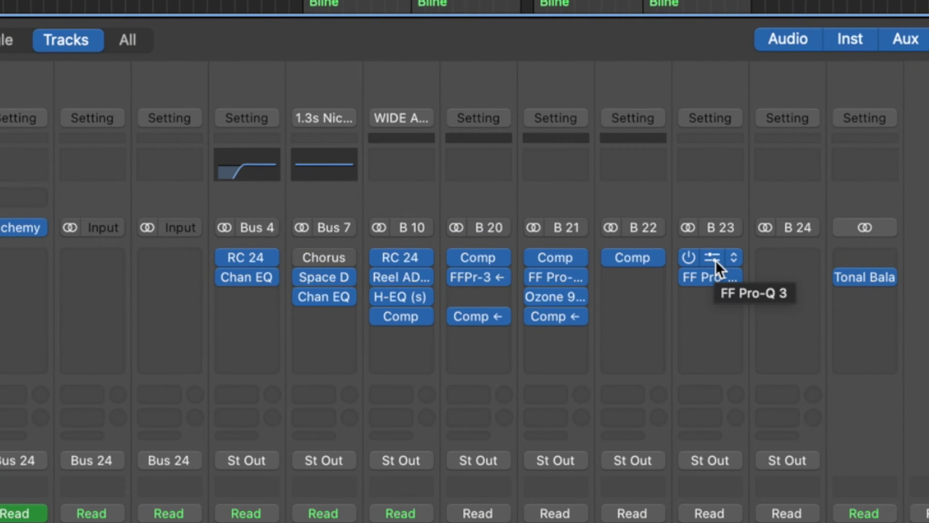
Step: Open the Pro-Q 3 on the Drums bus and examine its low cut, mid boost, high shelf and high cut while playing the loop
click(714, 259)
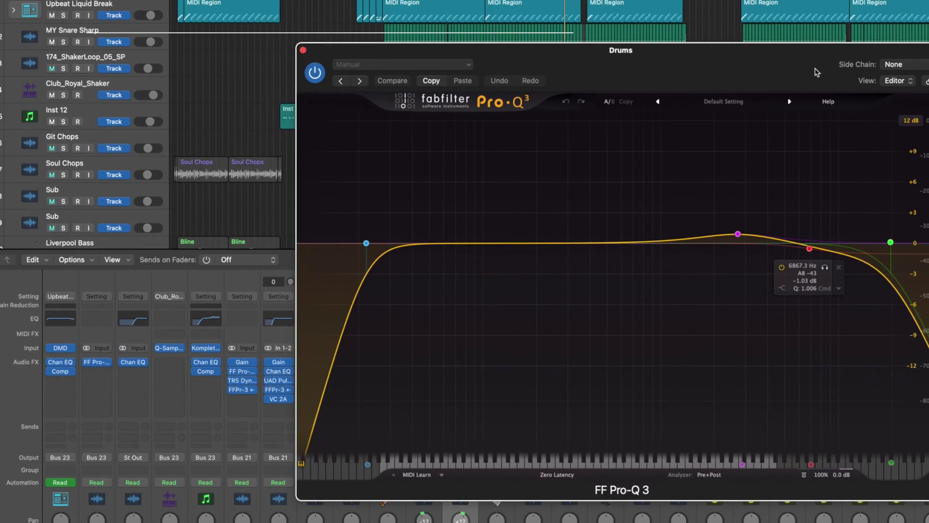
click(366, 243)
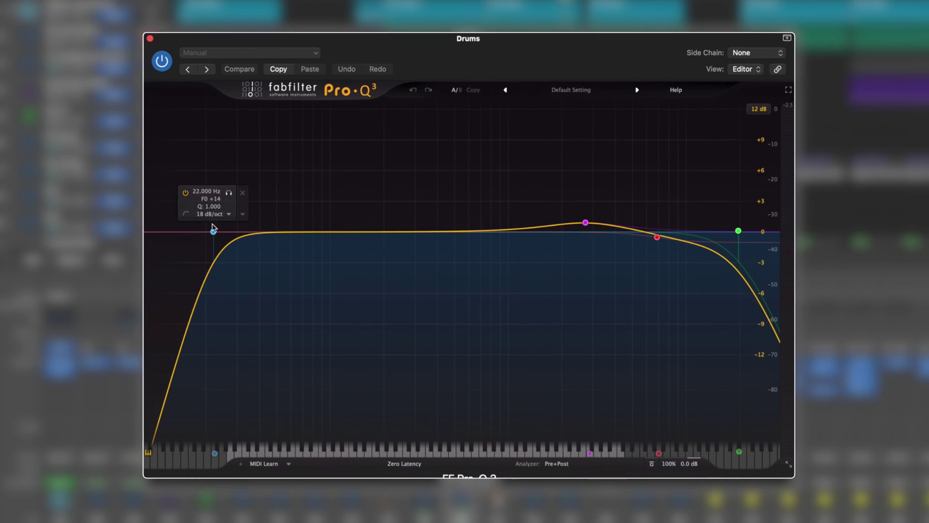
key(space)
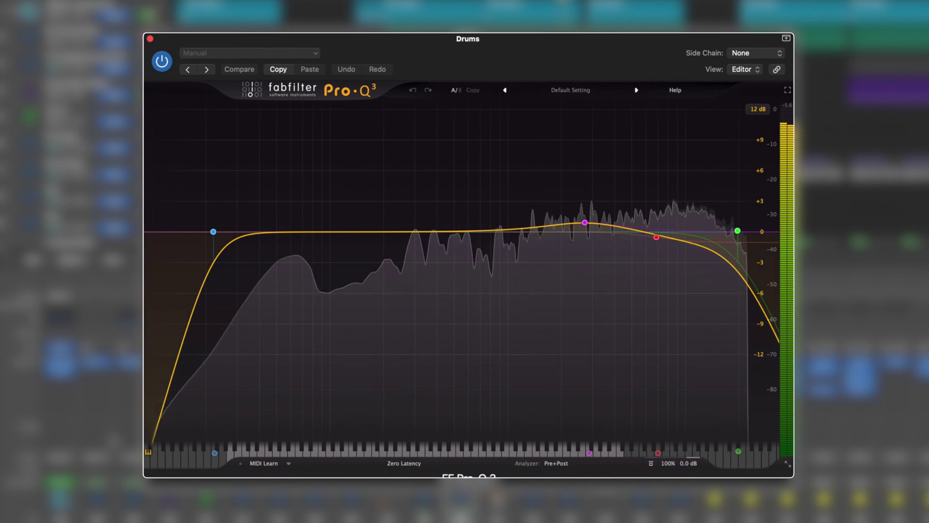
mouse_move(179, 326)
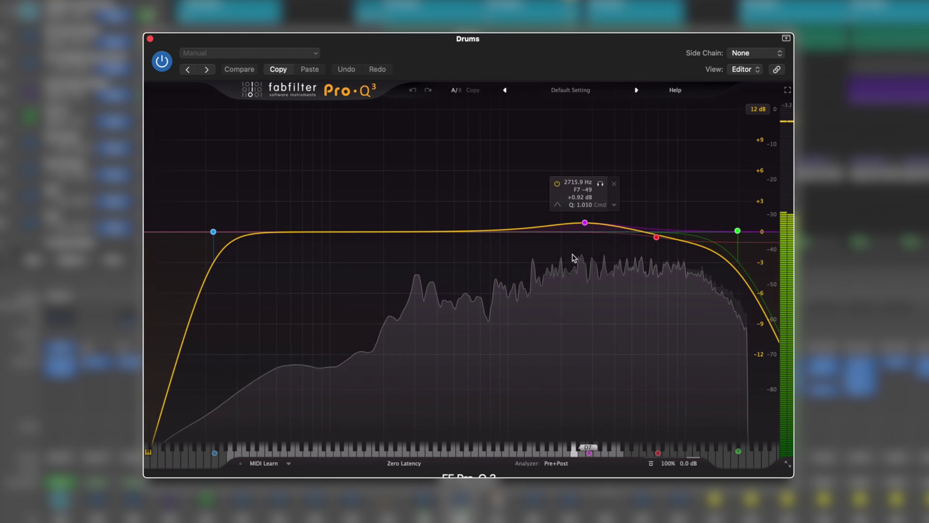
mouse_move(701, 245)
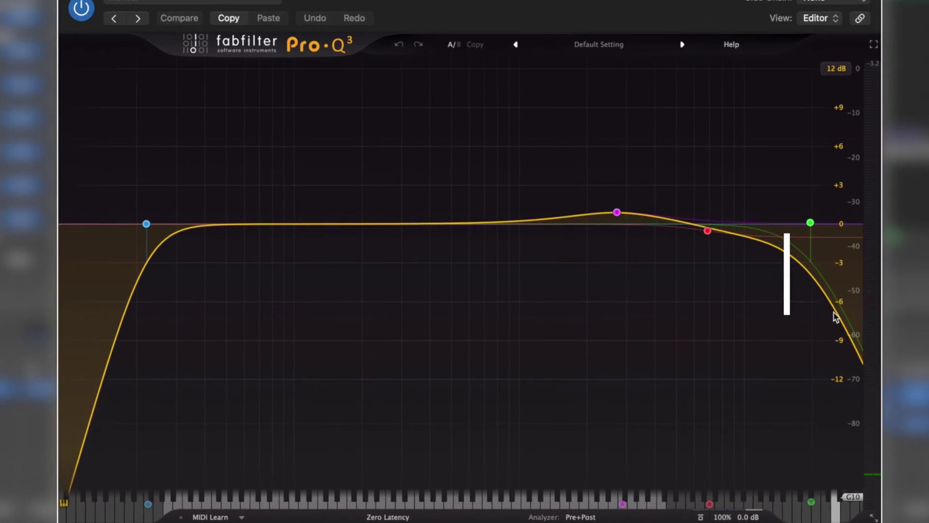
mouse_move(729, 240)
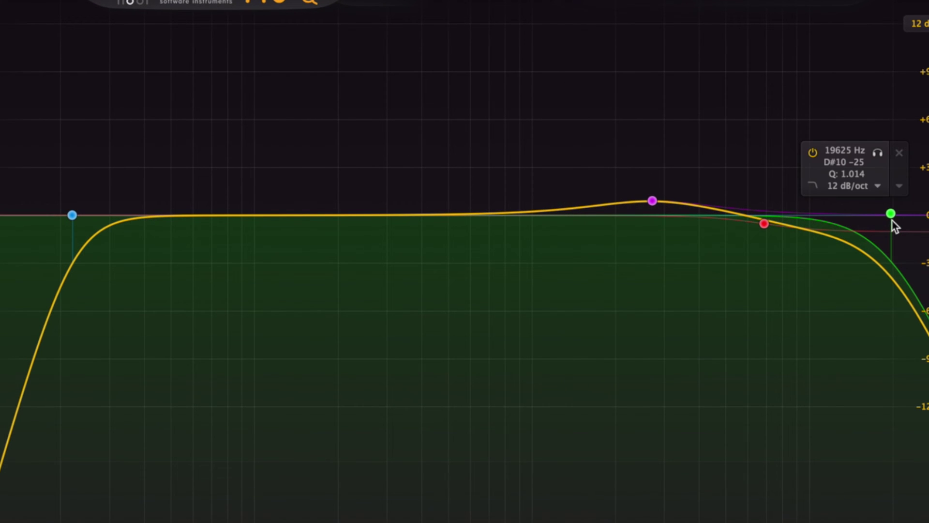
mouse_move(761, 228)
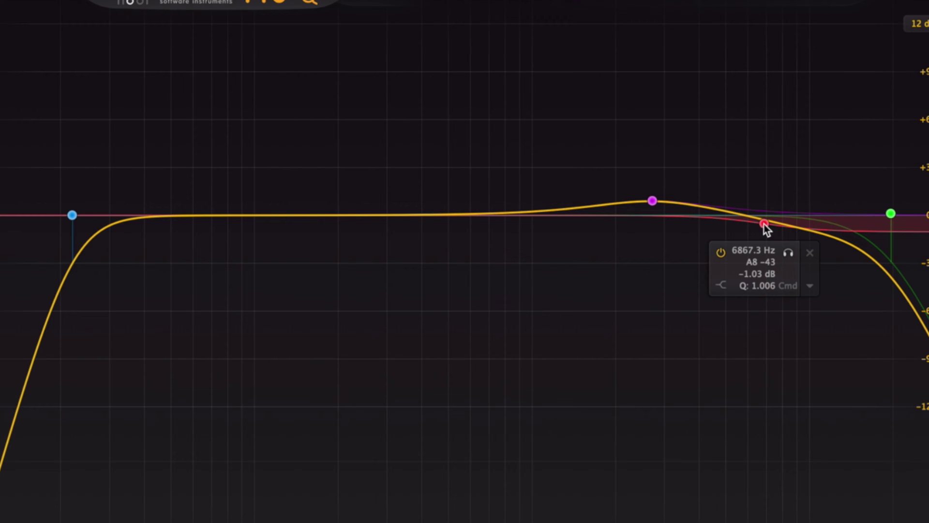
mouse_move(668, 213)
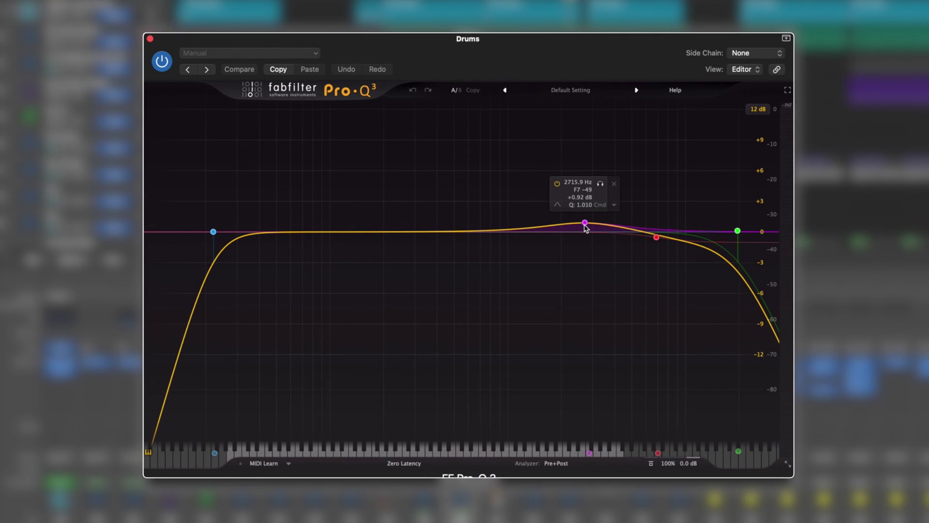
key(space)
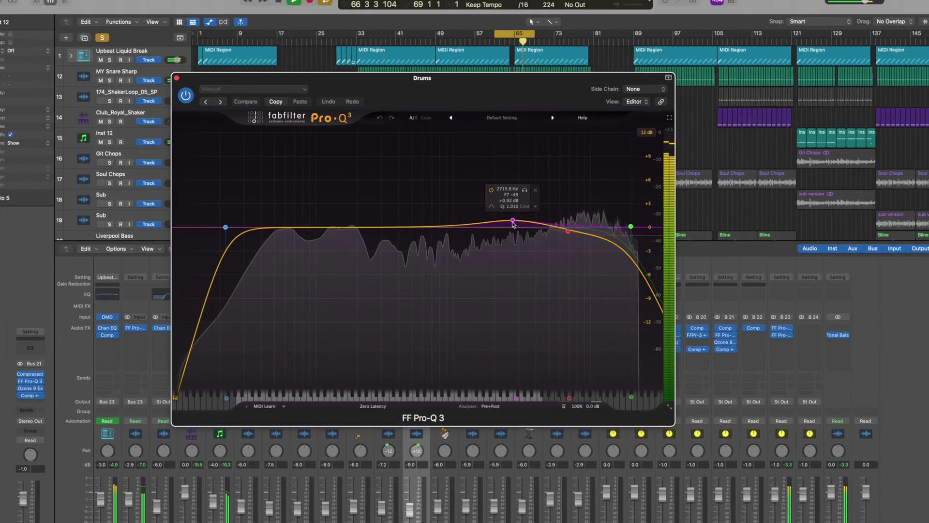
Step: Open the Pro-MB on the Drums bus, move its window aside and close the Pro-Q 3 window
click(784, 335)
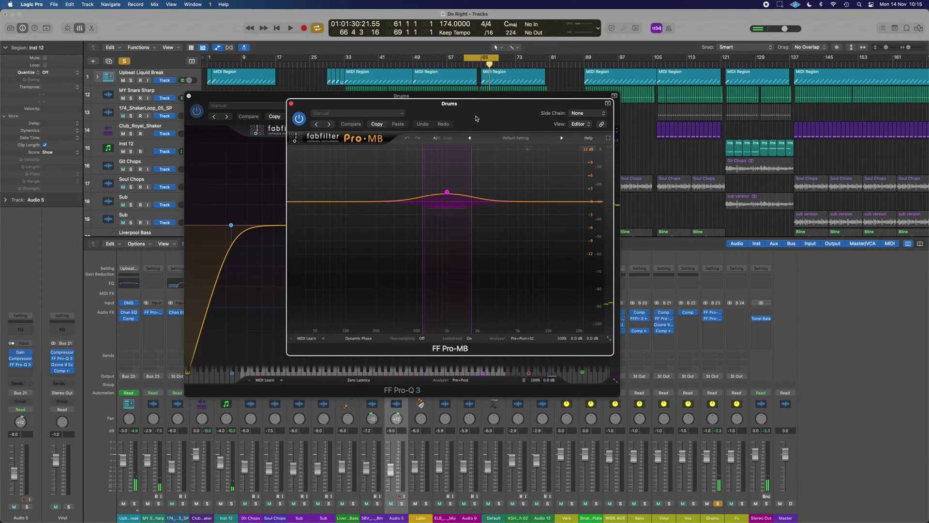
drag(476, 119, 596, 165)
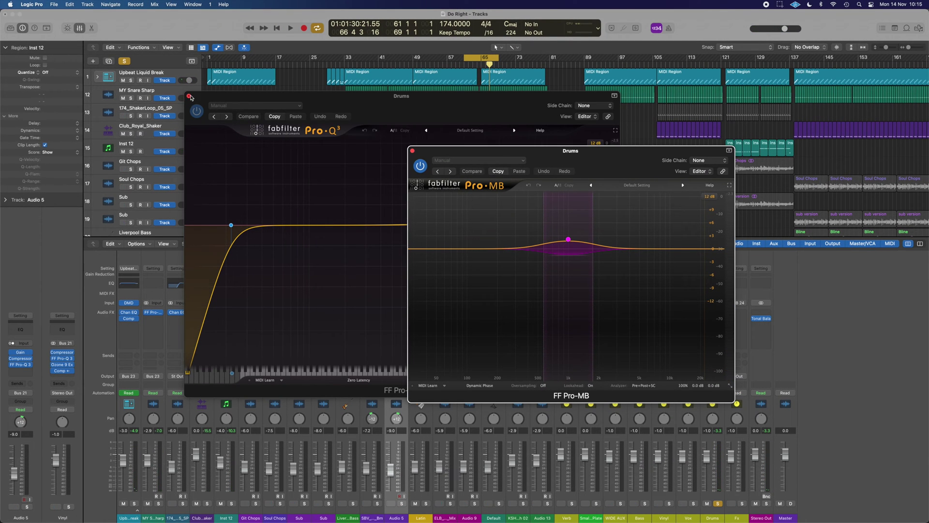
click(189, 96)
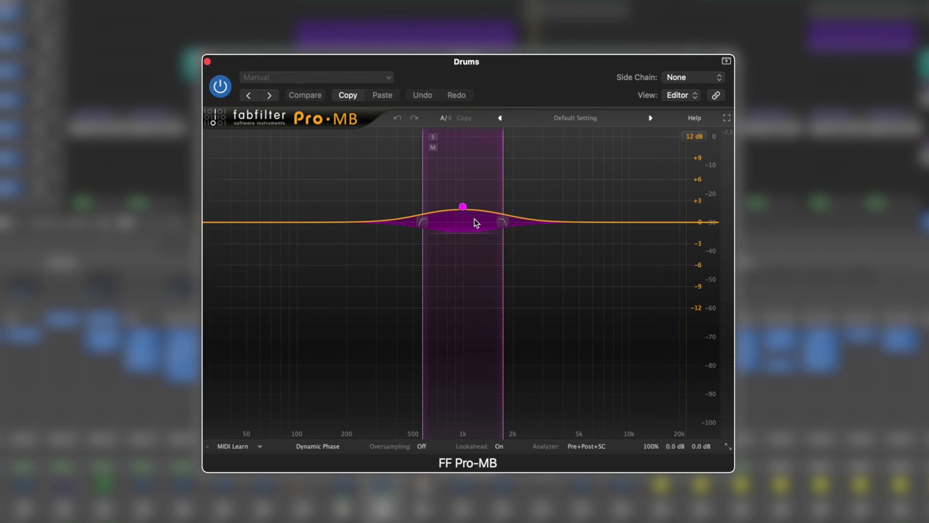
Step: Play the loop to examine the gain and range of Band 1 in the Pro-MB, then stop playback and close the plug-in
key(space)
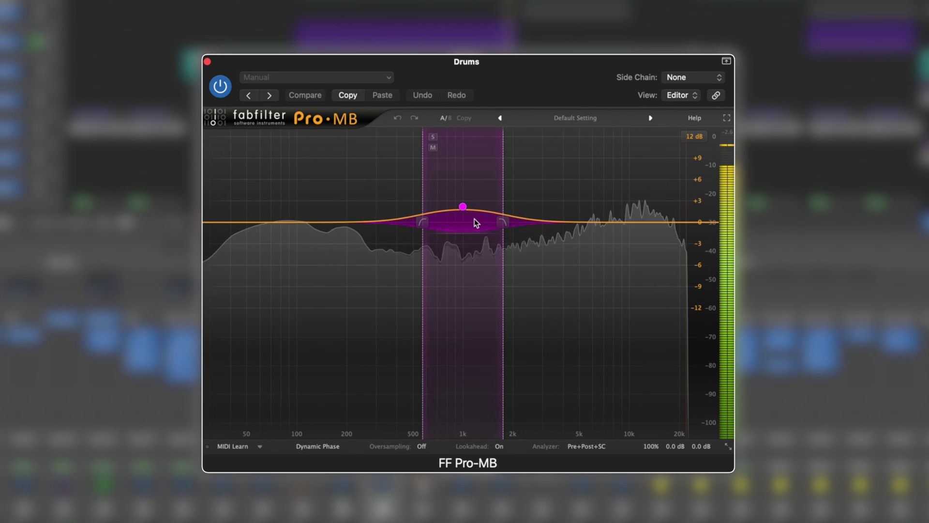
mouse_move(484, 231)
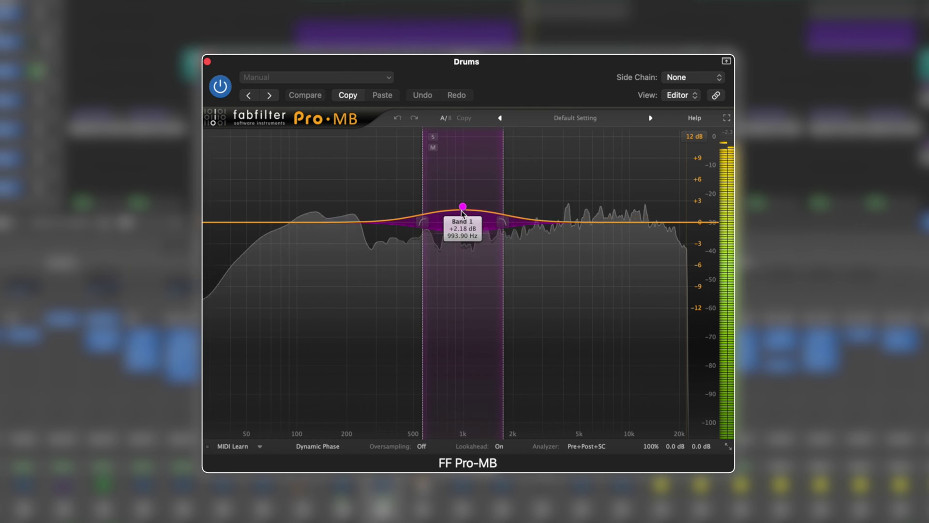
mouse_move(453, 233)
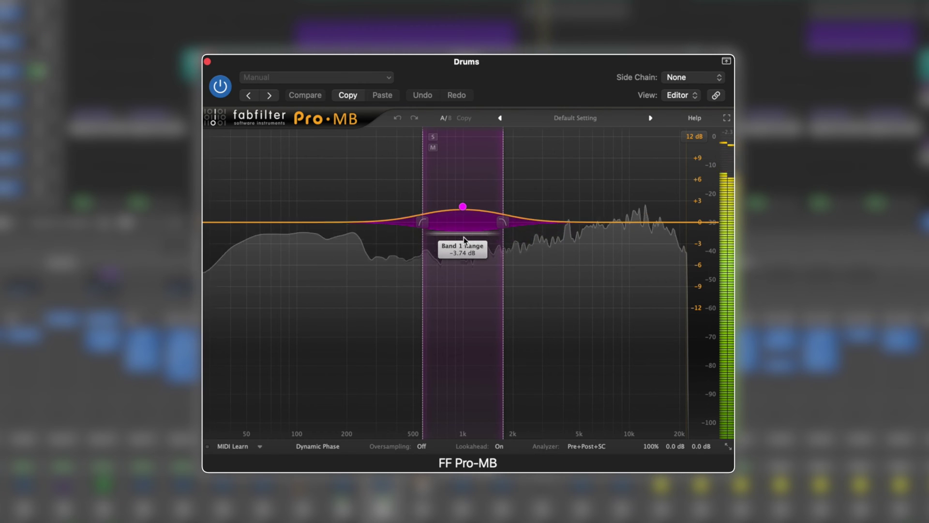
key(space)
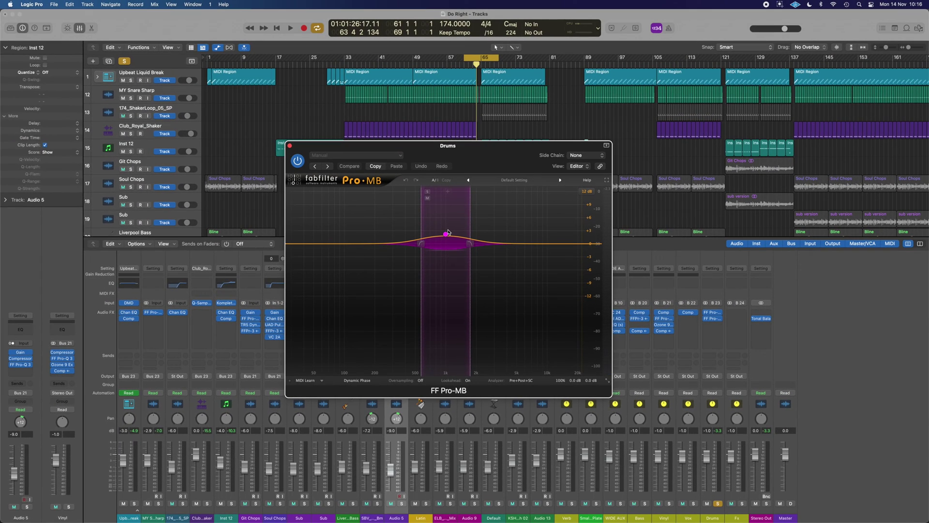
click(289, 145)
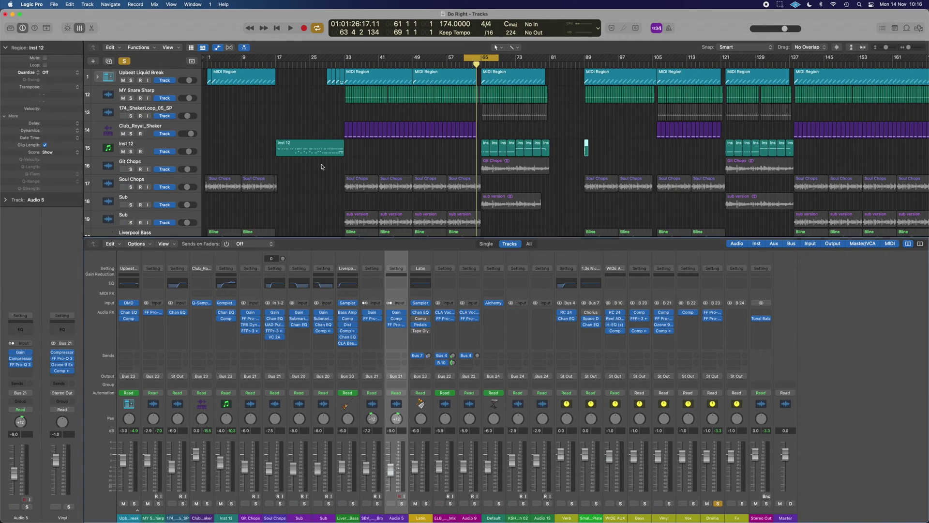
Step: Review the Drums bus's Pro-Q 3 and Pro-MB once more, closing each plug-in window when done
click(714, 315)
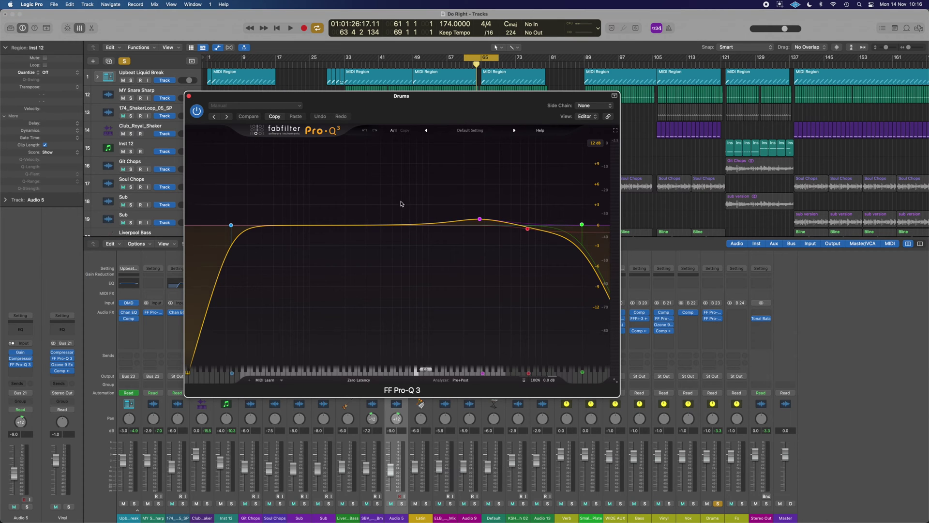
click(189, 96)
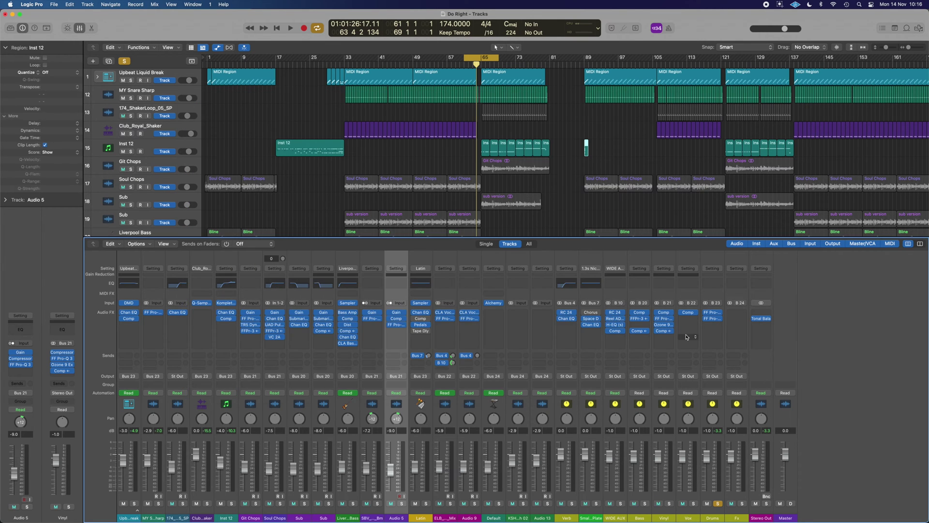
click(713, 320)
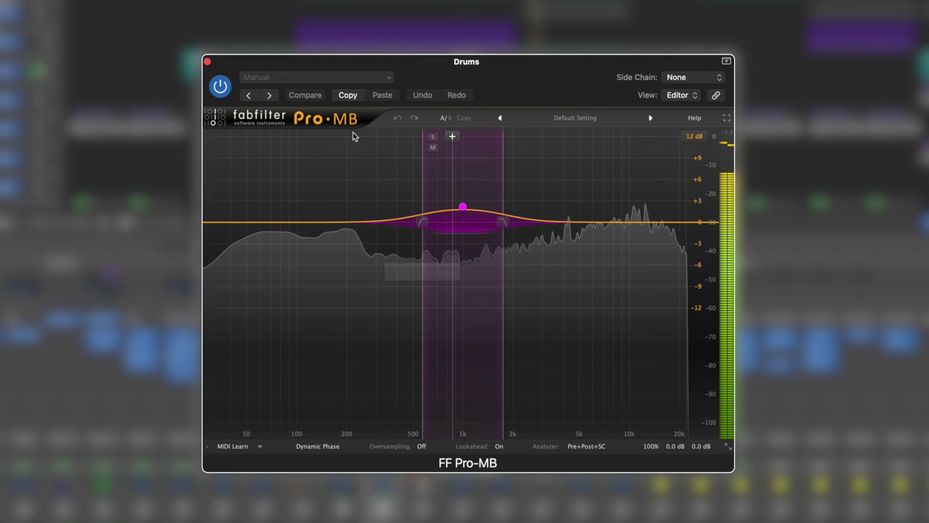
click(207, 62)
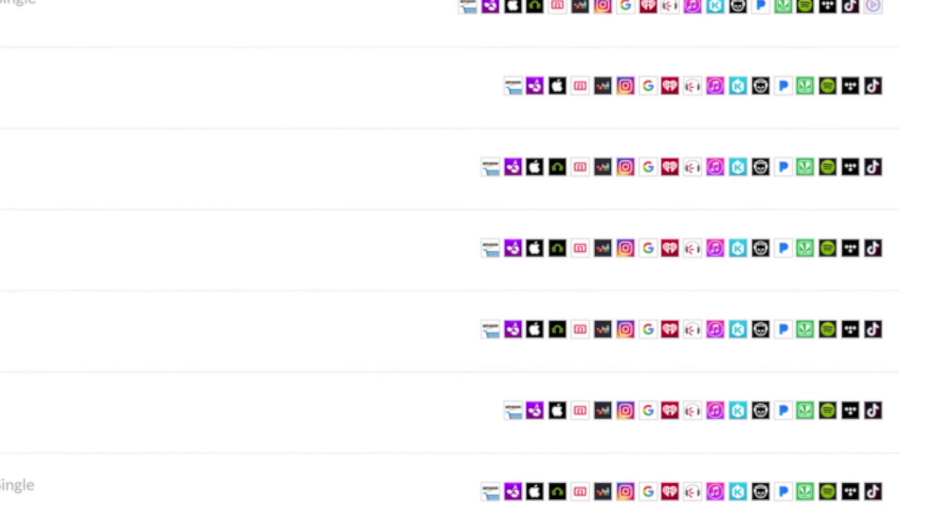
Step: Switch to DistroKid and look through the details page of the single Like a Fool
click(242, 519)
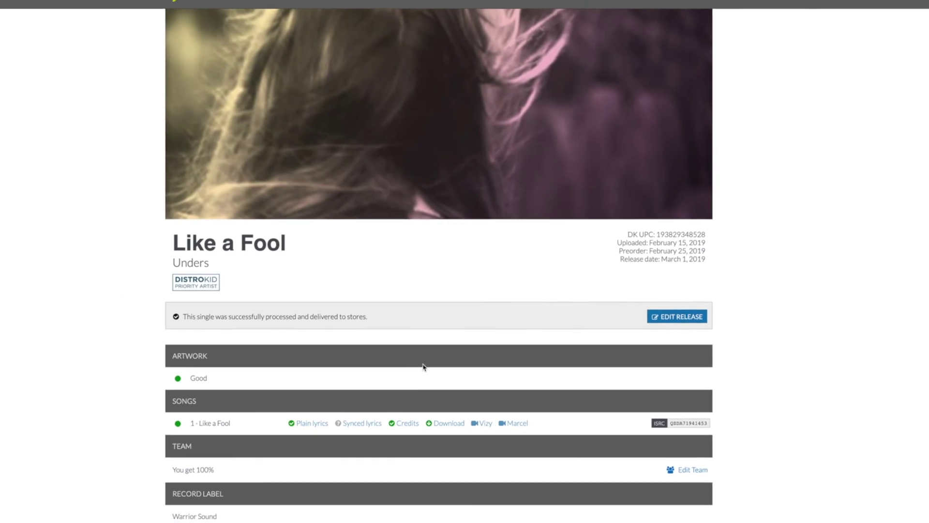
scroll(422, 366, down, 8)
scroll(423, 366, up, 3)
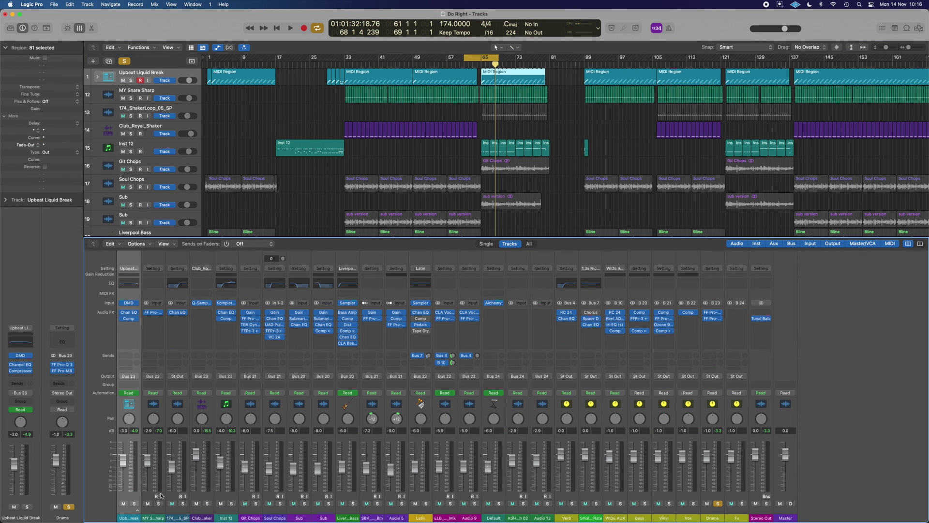
Step: Solo the Upbeat Liquid Break channel for loop playback and expand its track stack in the mixer
click(134, 504)
key(space)
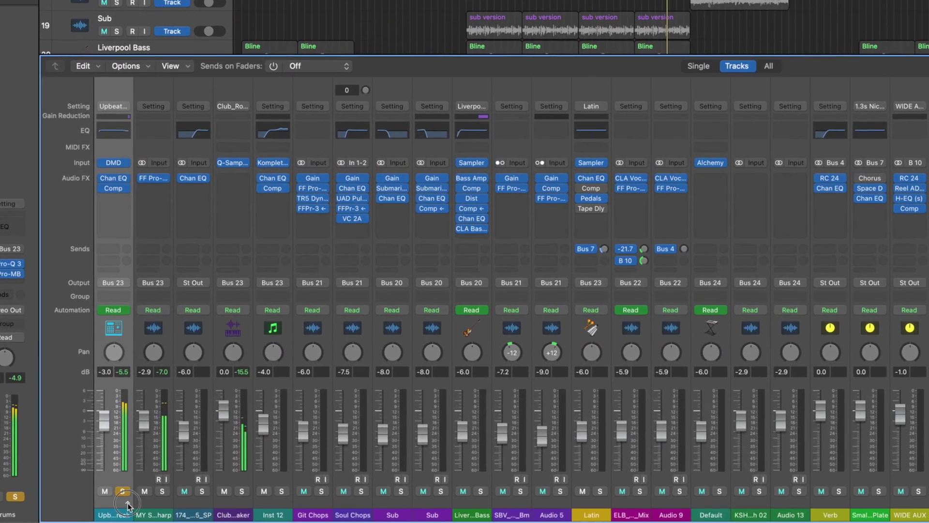
click(137, 510)
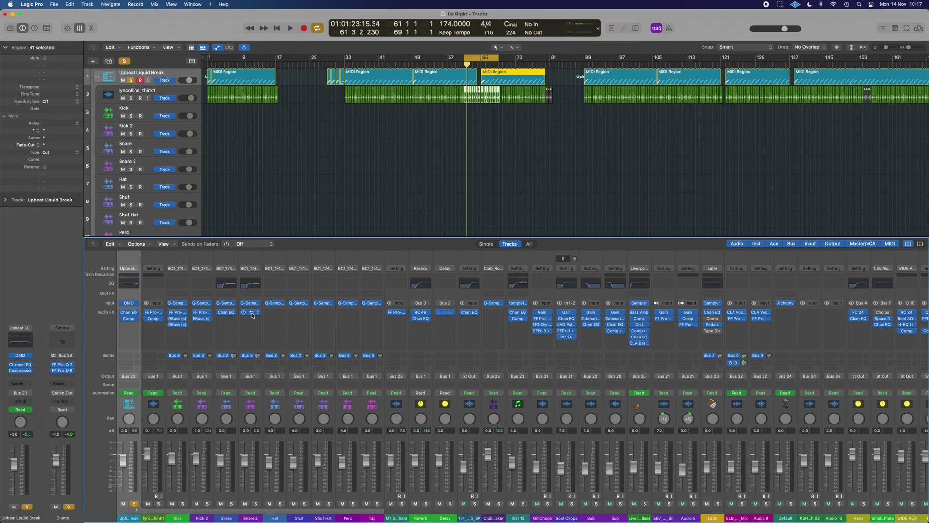
Step: Open the Channel EQs of Snare 2 and Snare, arrange the windows to compare their curves, and close both
click(251, 313)
click(227, 313)
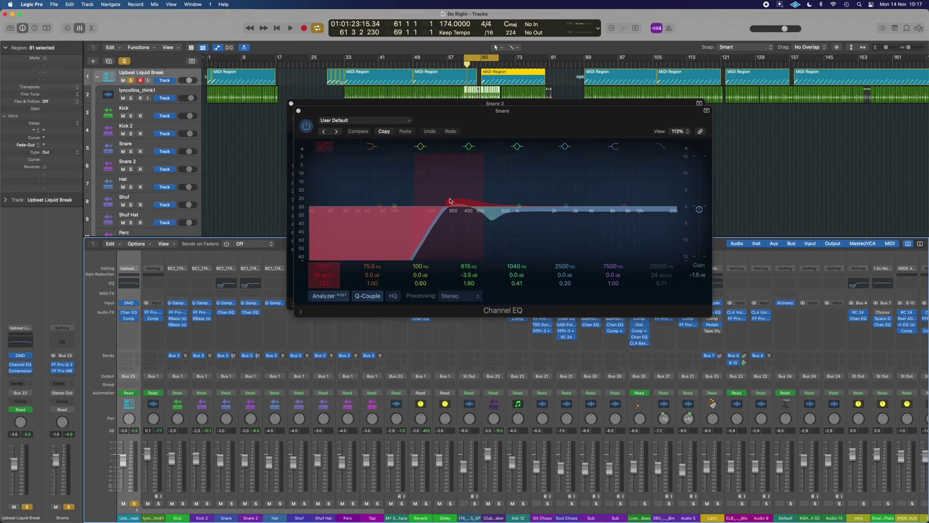
drag(414, 111, 649, 123)
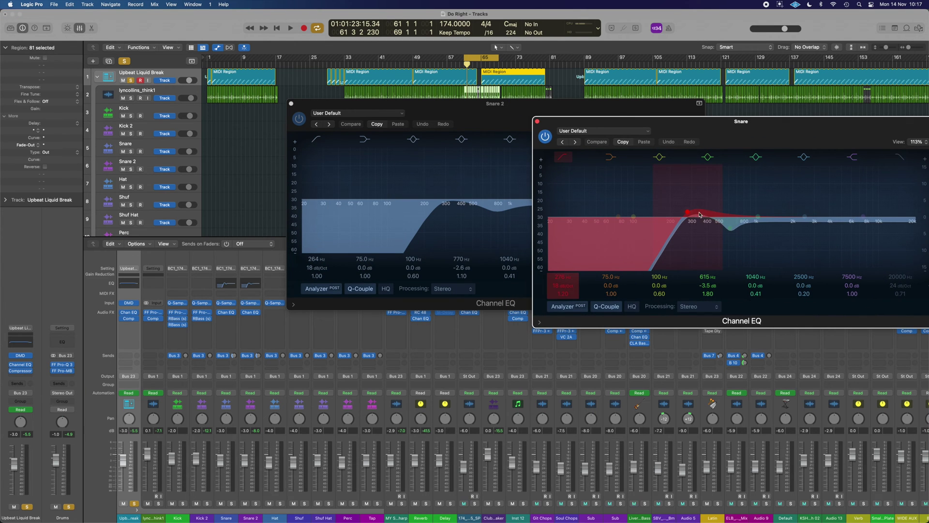
drag(552, 125, 316, 231)
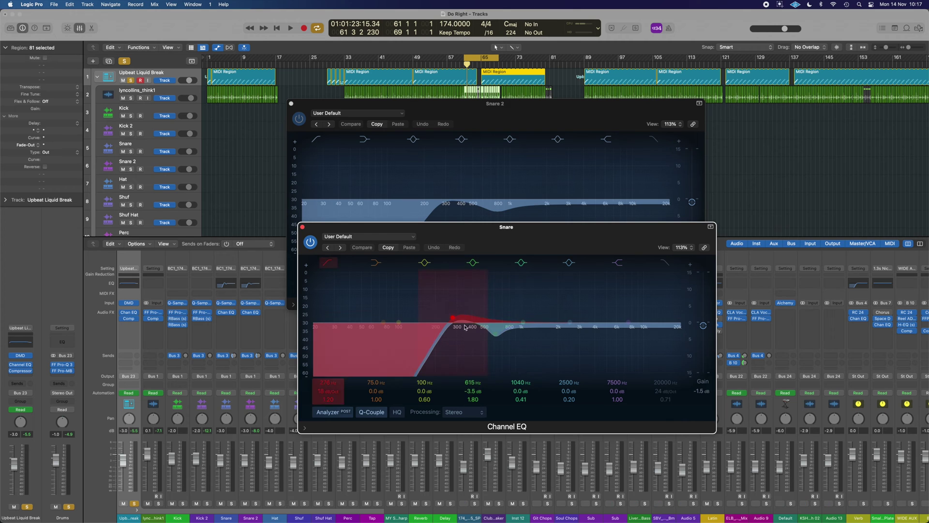
click(303, 228)
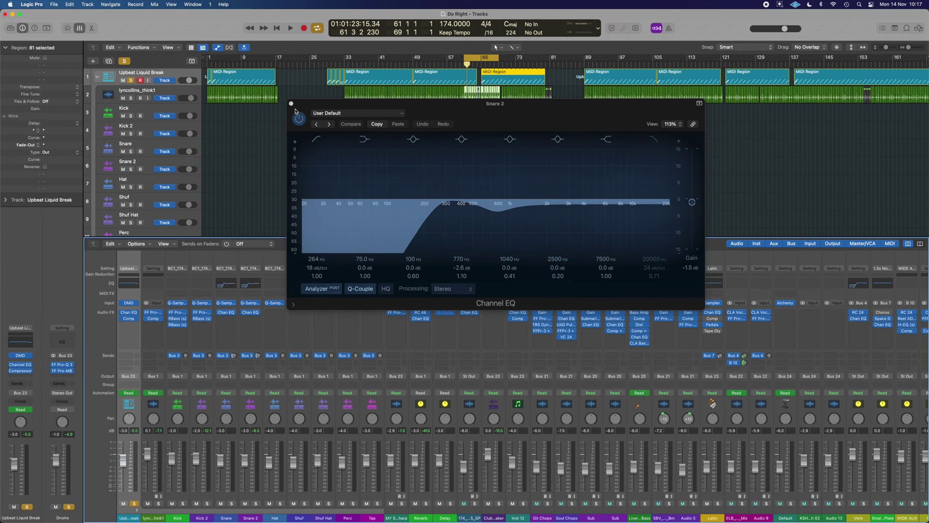
click(292, 104)
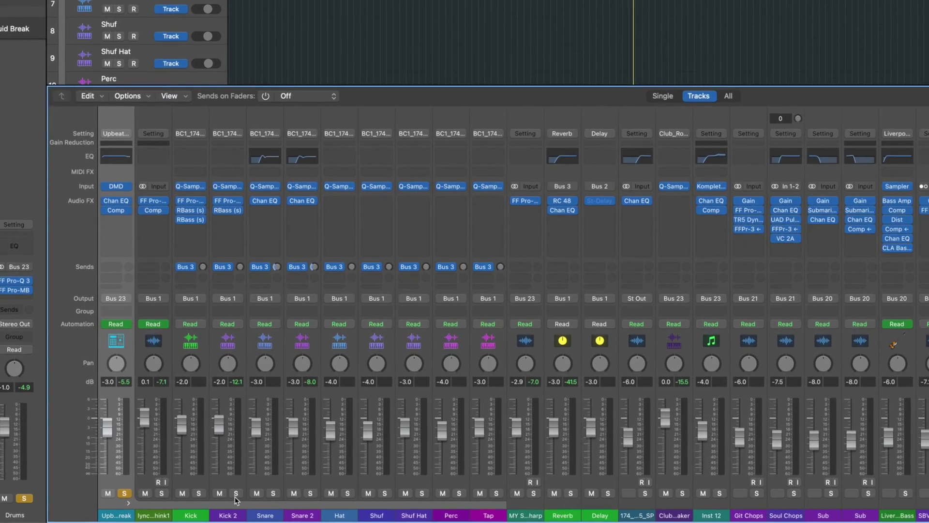
Step: Solo the Kick and Kick 2 channels and open the Pro-Q 3 on Kick 2
click(235, 493)
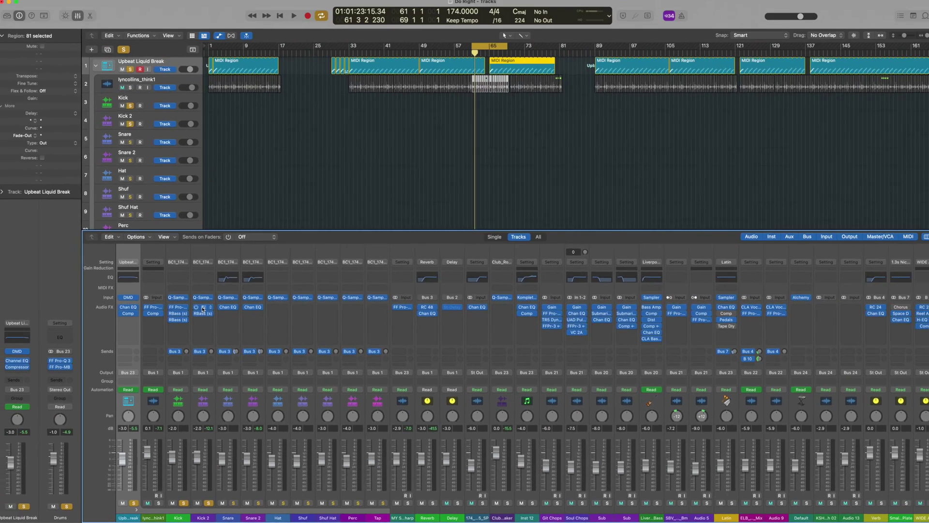
click(233, 178)
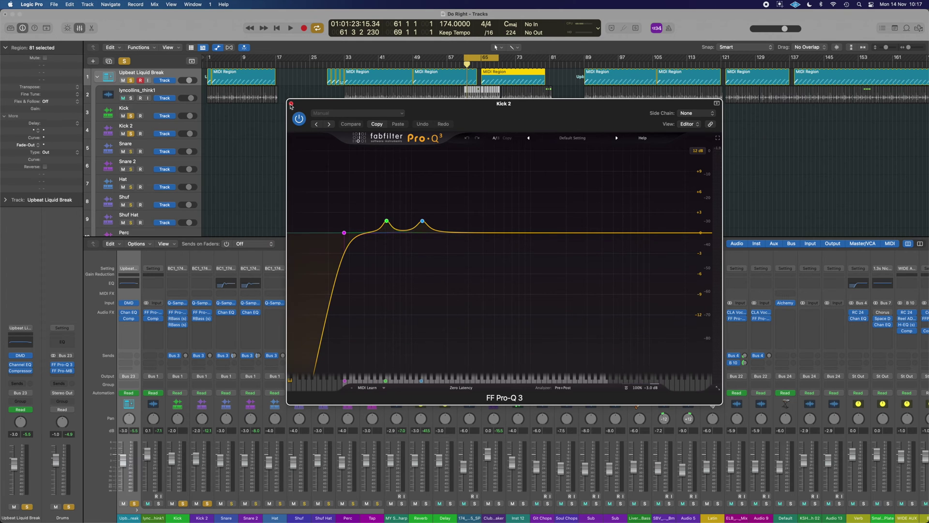
Step: Close the Pro-Q 3 on Kick 2, check the channel's RBass settings, and play the soloed kicks
click(291, 104)
click(201, 319)
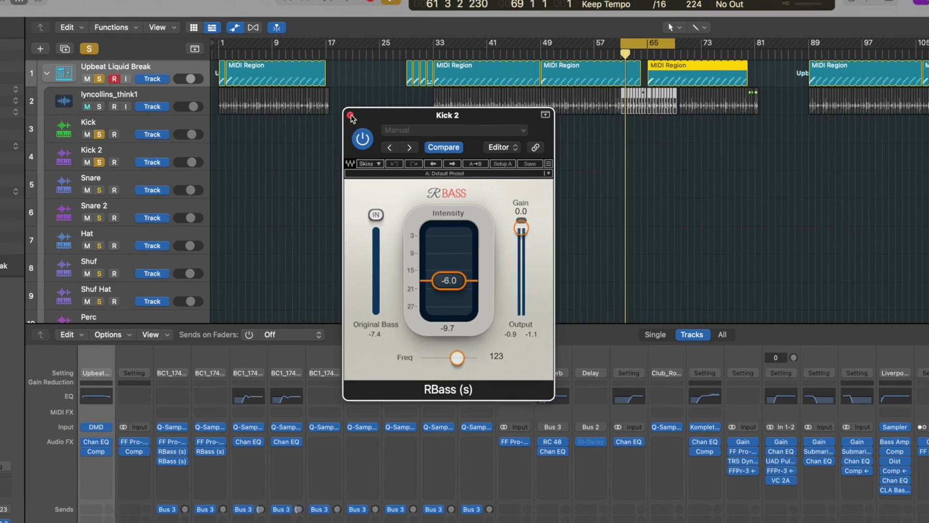
click(358, 117)
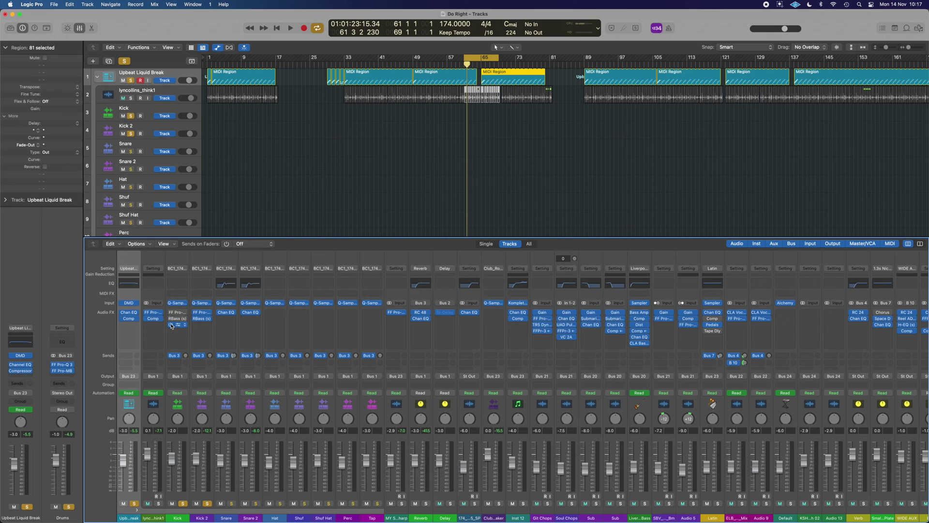
key(space)
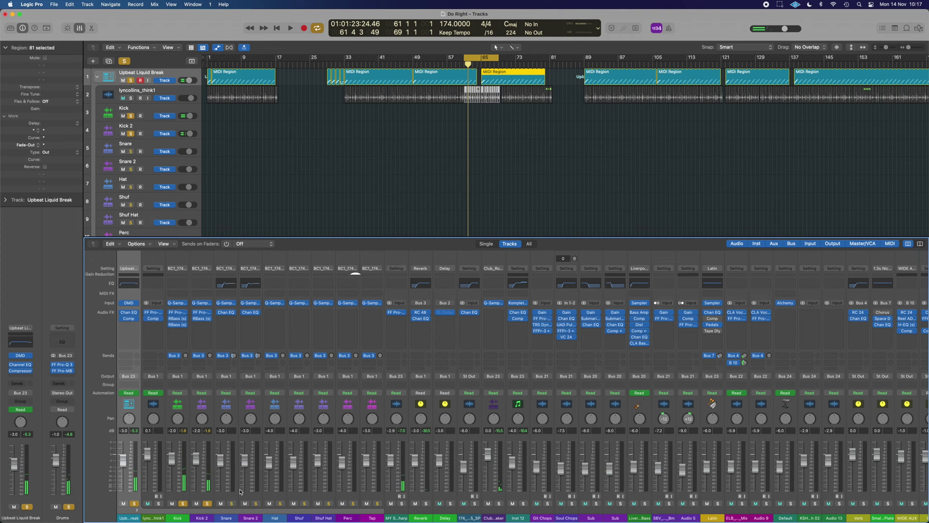
Step: Solo the Snare and Snare 2 channels as well and play the kicks and snares in the loop
click(232, 504)
click(255, 504)
key(space)
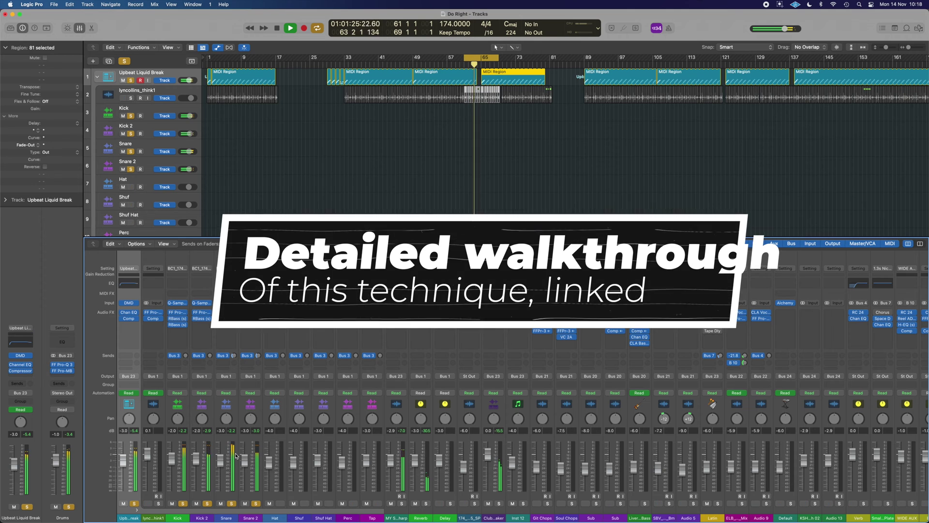
key(space)
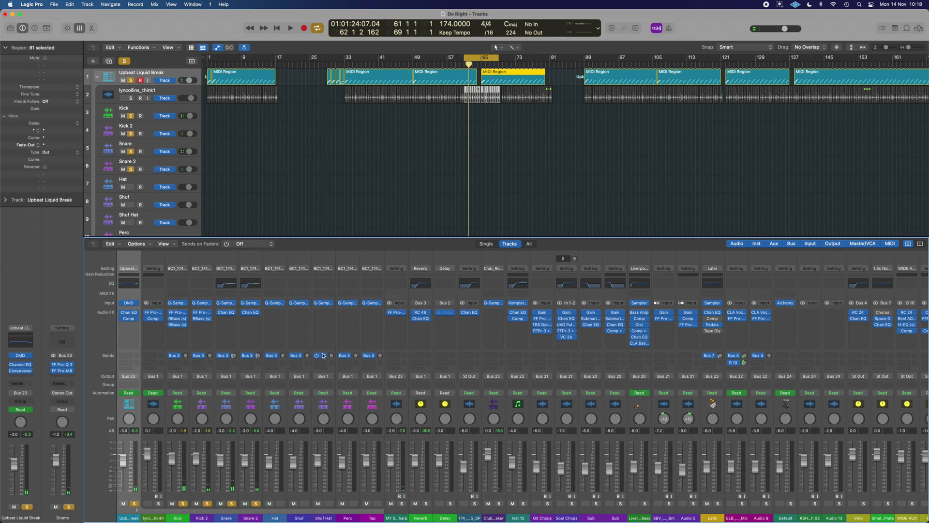
key(space)
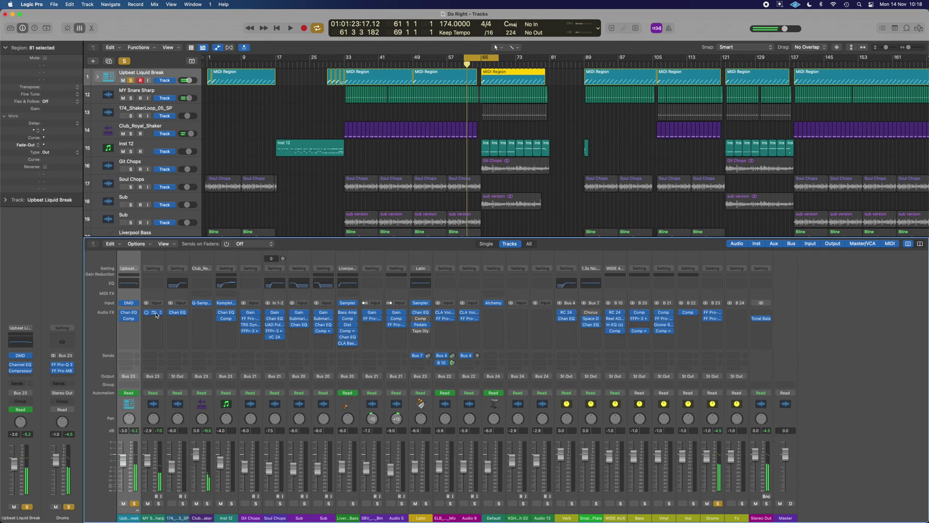
Step: Open the Pro-Q 3 on MY Snare Sharp, examine its low-cut band during playback, and close it
click(154, 313)
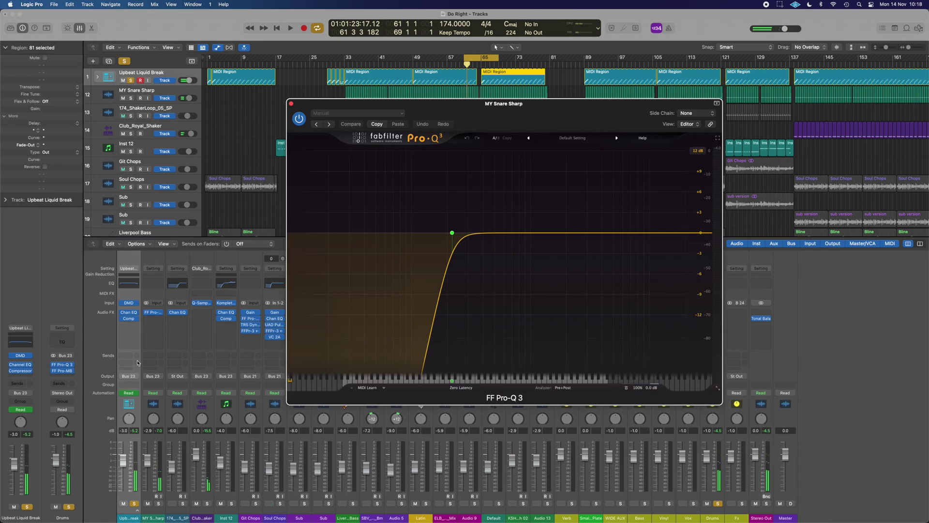
mouse_move(453, 233)
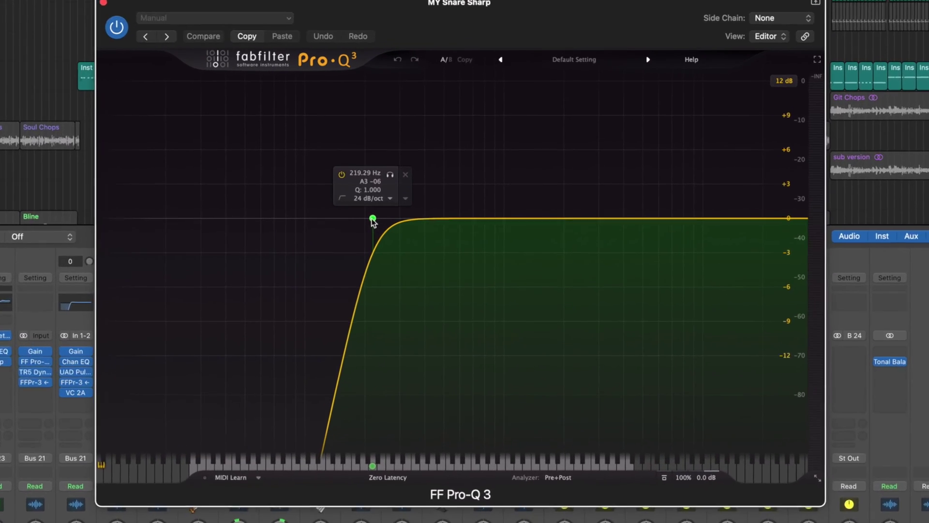
key(space)
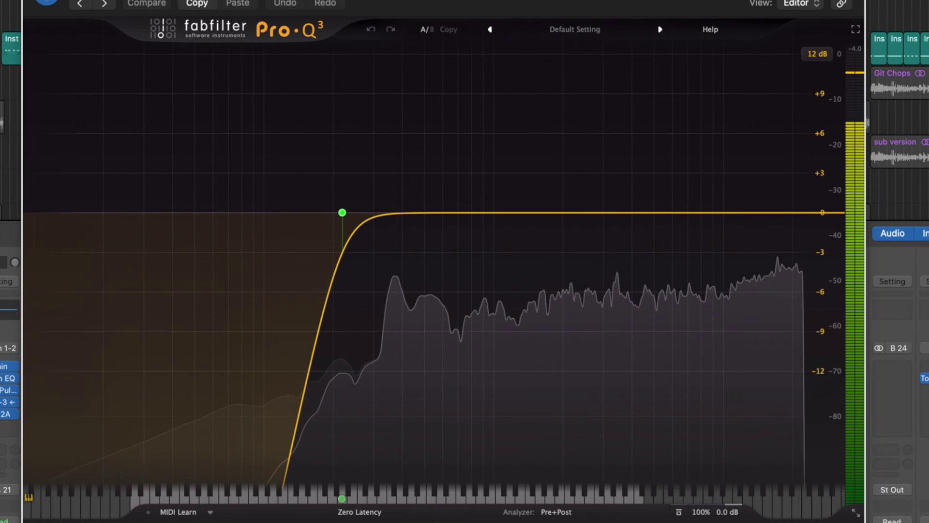
key(super+w)
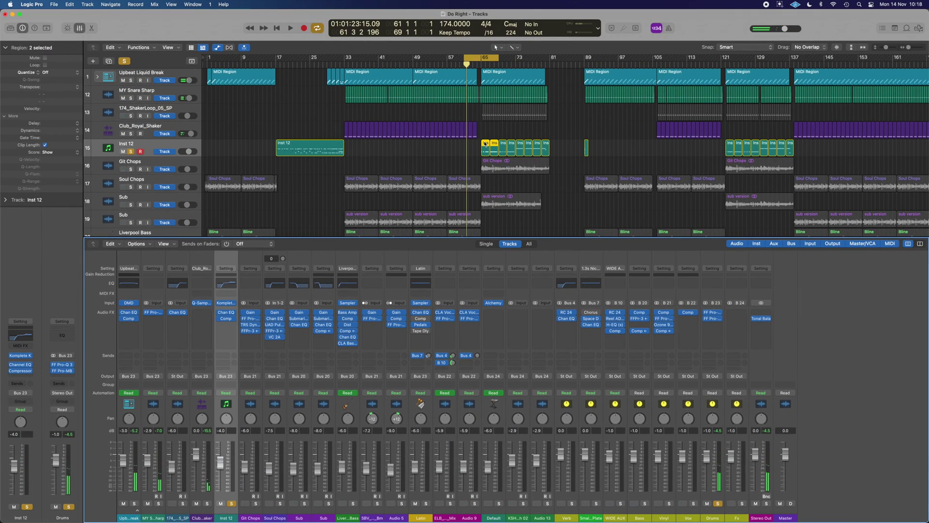
Step: Open the Channel EQ on Inst 12 and compare the sound with the EQ bypassed and enabled
click(226, 313)
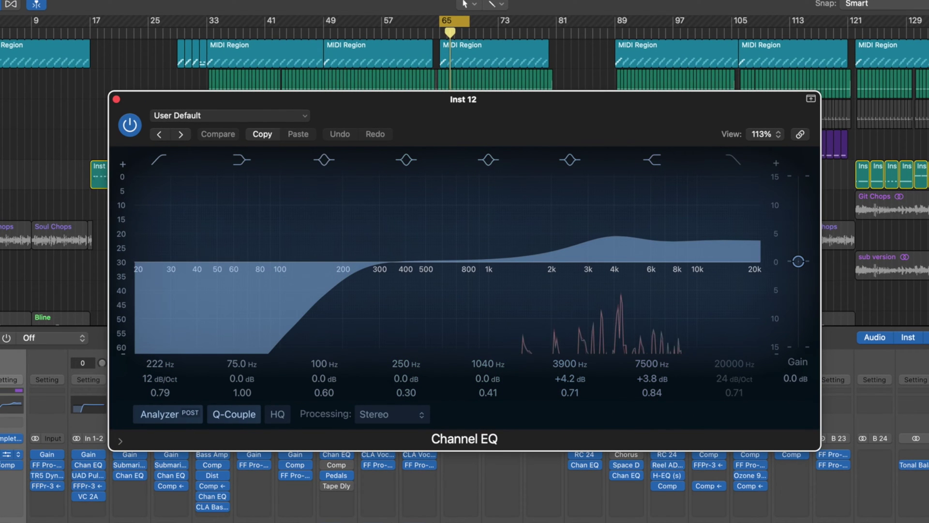
click(0, 455)
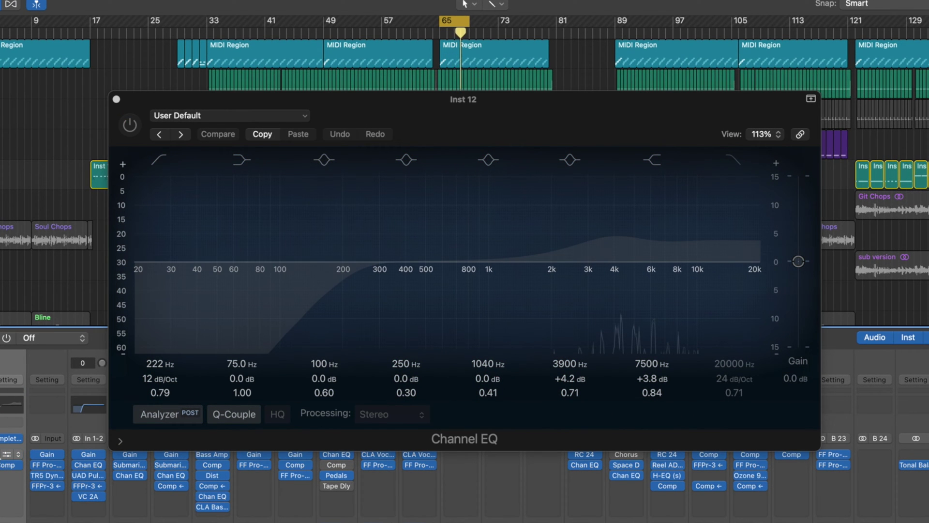
click(6, 463)
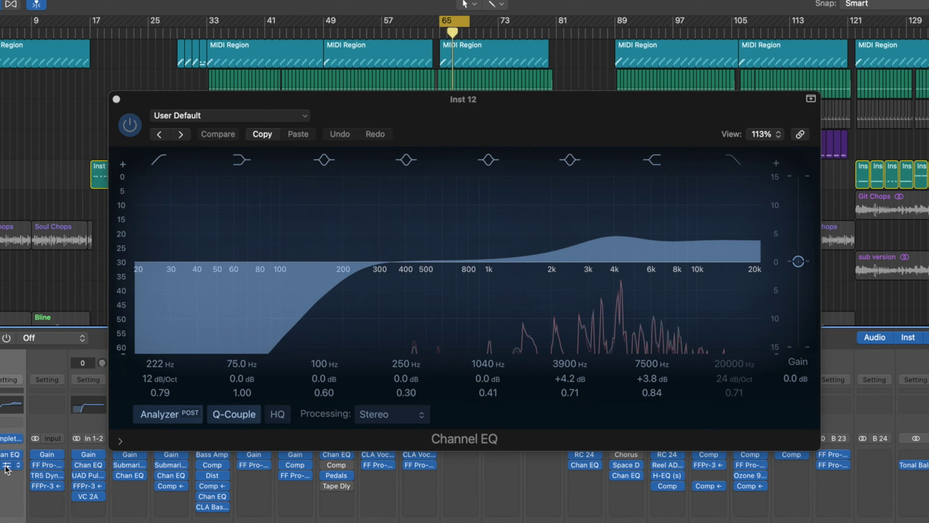
Step: Open the Compressor on Inst 12, toggle the track's solo to hear its effect, close the plug-in and stop playback
click(7, 465)
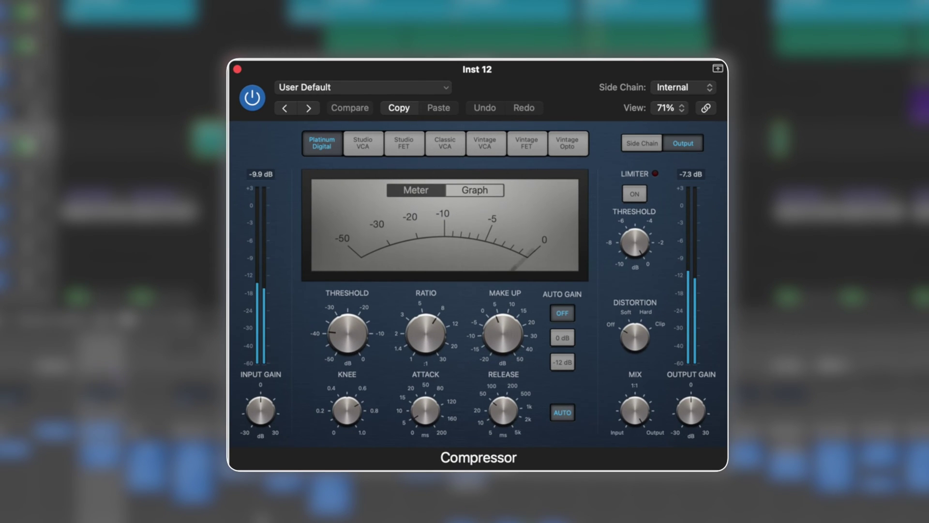
mouse_move(500, 320)
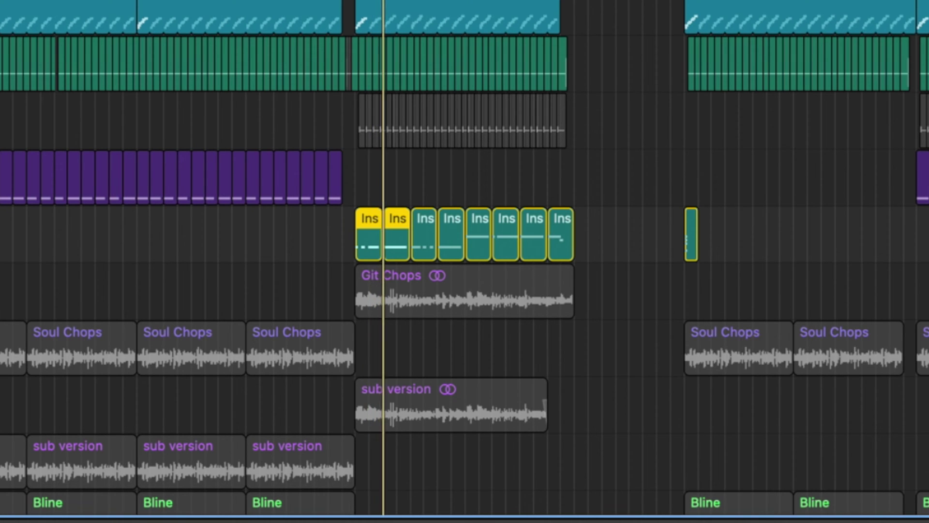
key(s)
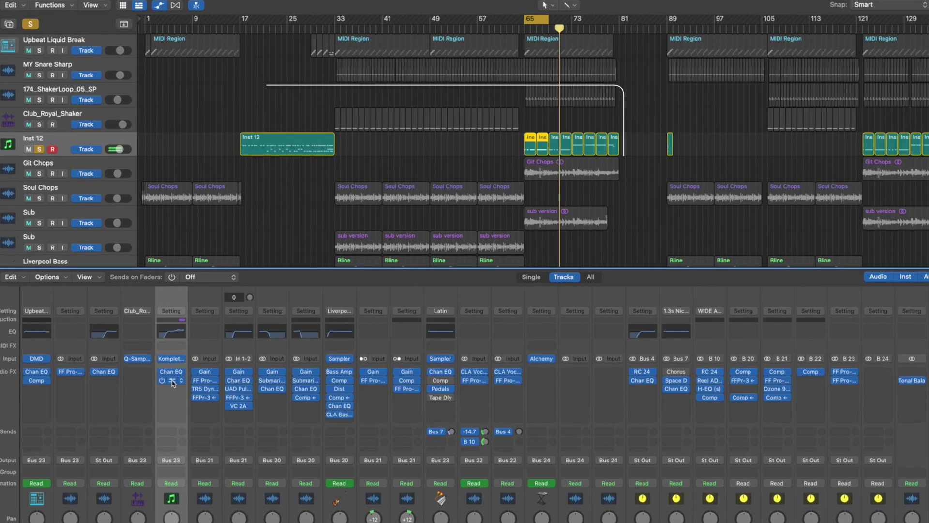
click(173, 383)
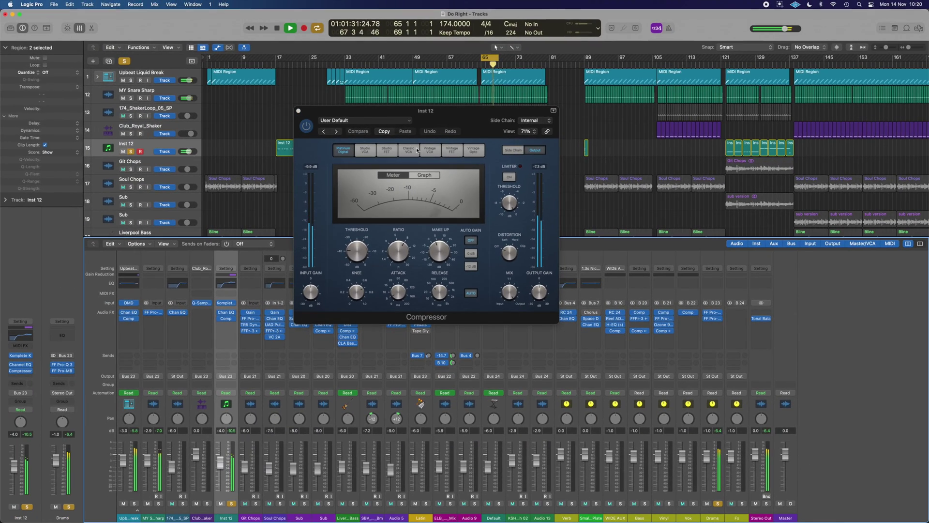
click(298, 112)
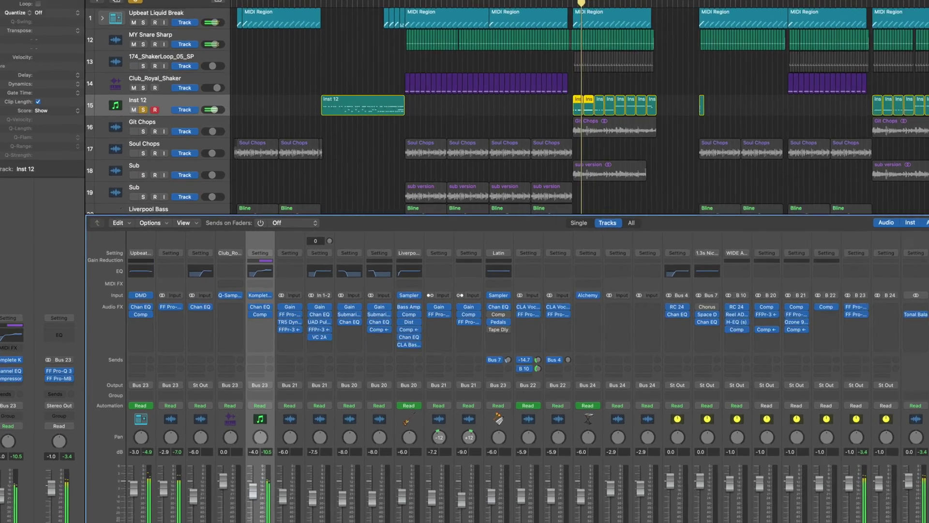
key(space)
Step: Select the Git Chops track and open its Gain and first Pro-Q 3, placing the Pro-Q 3 beside the Gain window
click(170, 163)
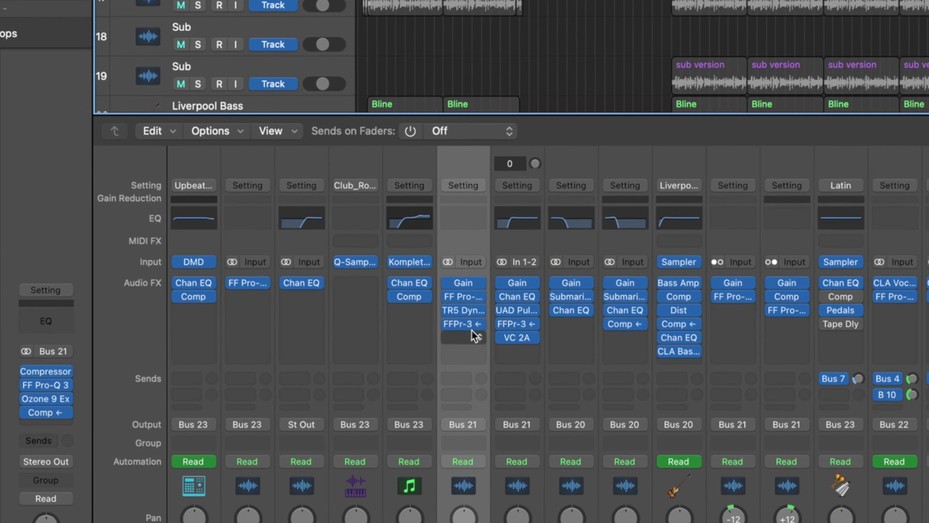
click(463, 285)
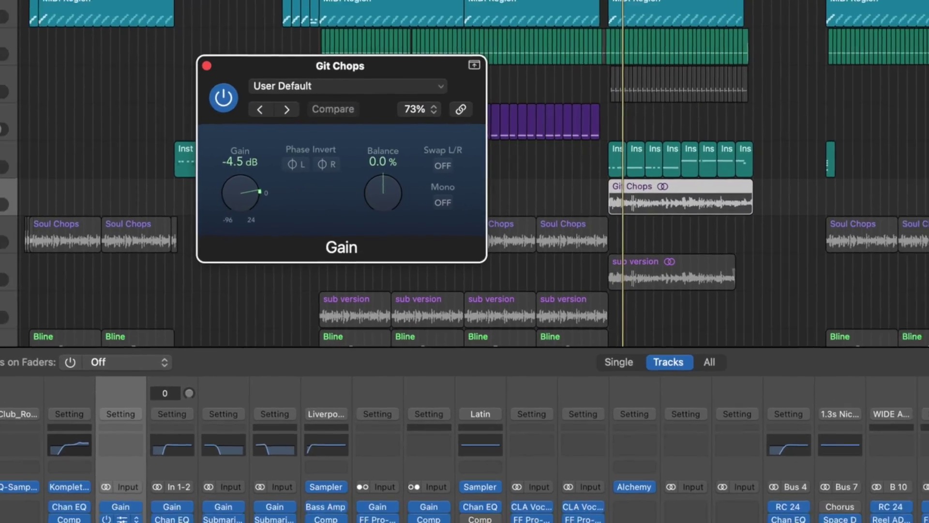
click(120, 518)
drag(539, 113, 554, 73)
Step: Play the loop and inspect the individual bands of the Git Chops Pro-Q 3, including the dynamic band
key(space)
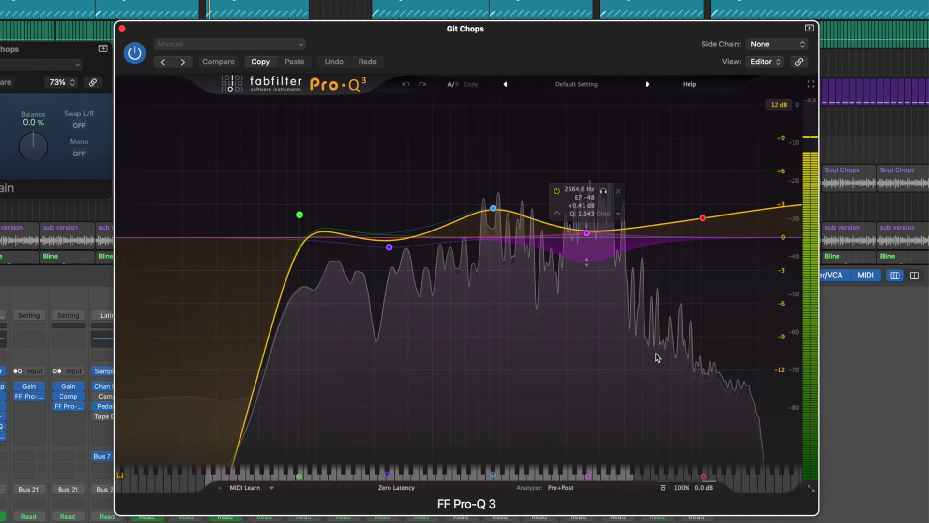
mouse_move(392, 247)
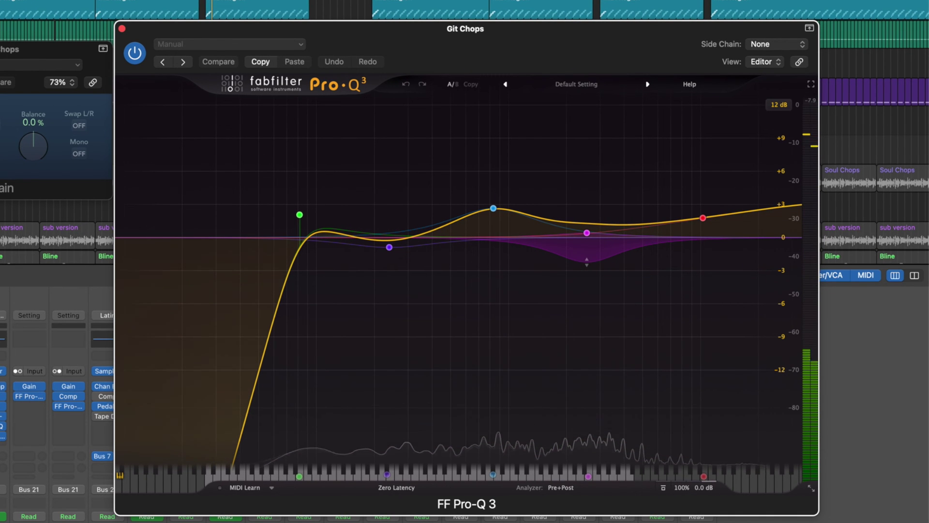
click(873, 382)
key(space)
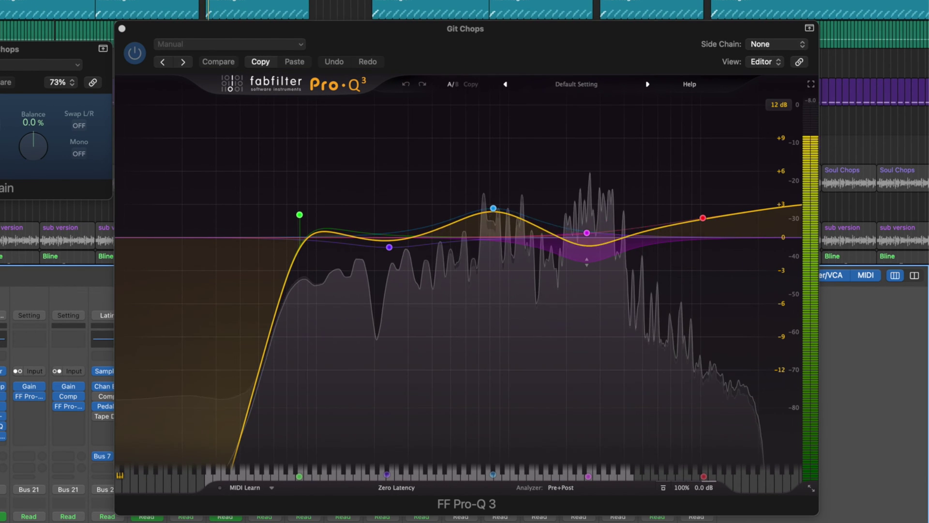
mouse_move(590, 246)
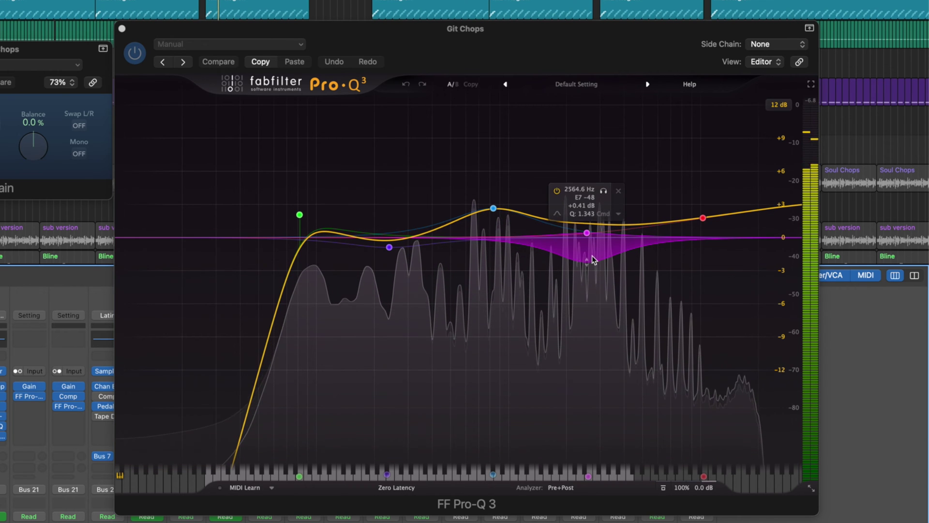
mouse_move(467, 243)
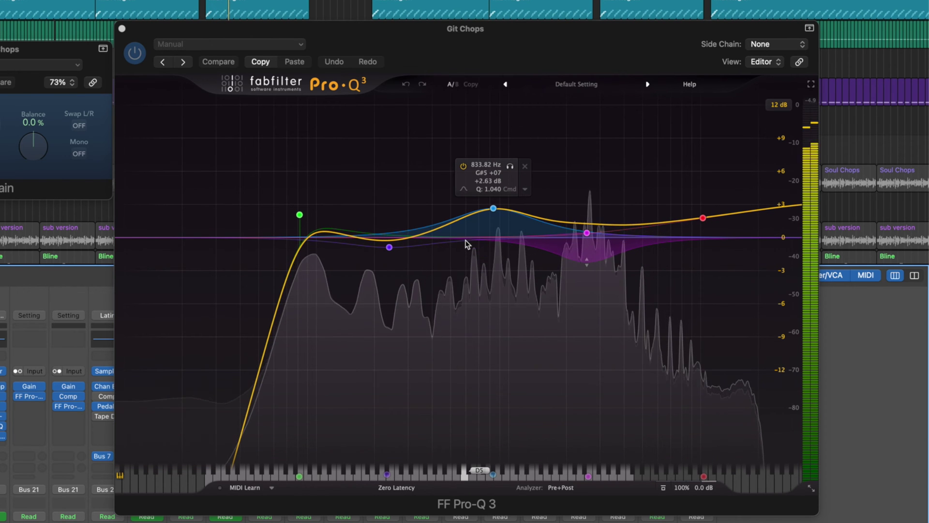
mouse_move(389, 246)
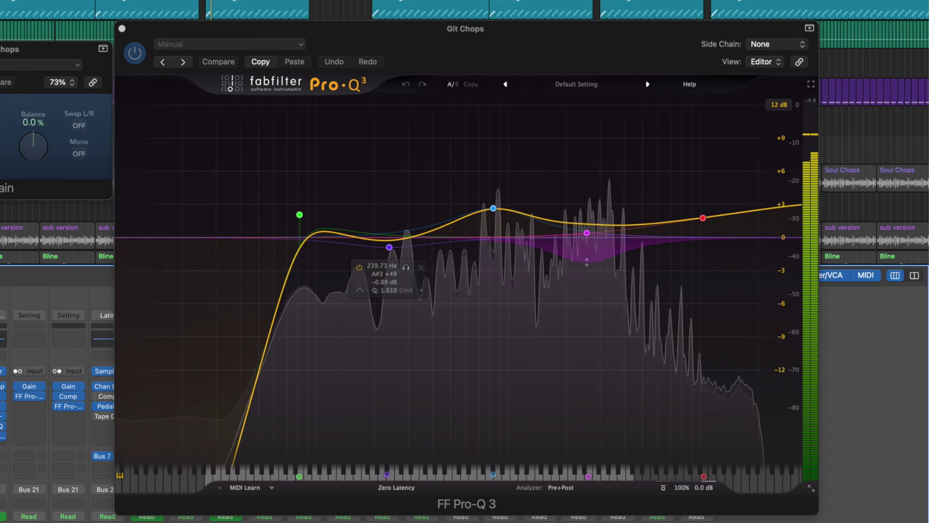
Step: Look at the TR5 Dyna-Mu on Git Chops and close it together with the first Pro-Q 3
click(2, 406)
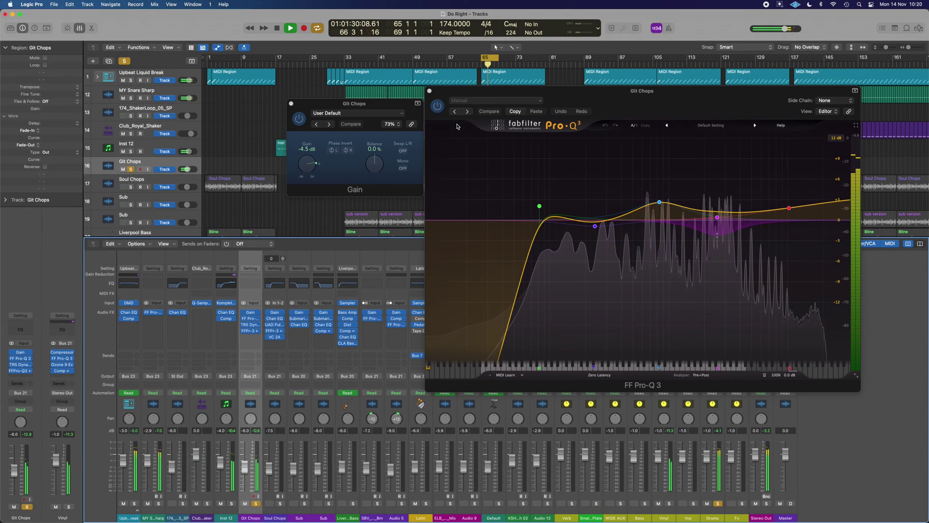
click(430, 91)
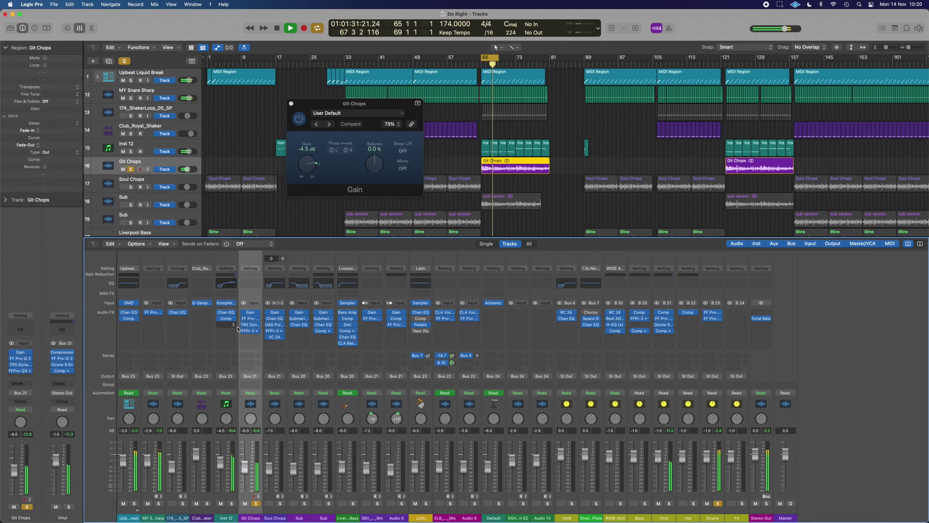
Step: Open the sidechained second Pro-Q 3 on Git Chops, check its analyzer source list, and examine its dynamic bands during playback
click(252, 333)
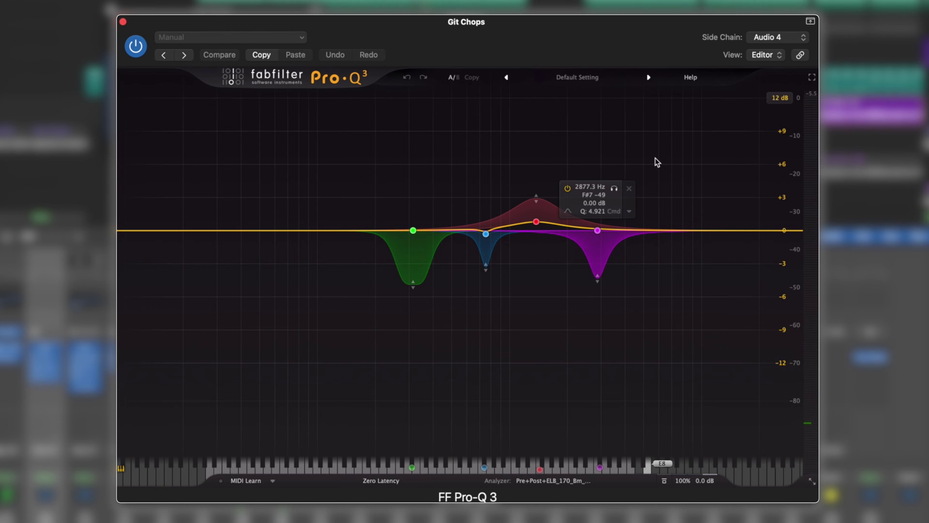
key(space)
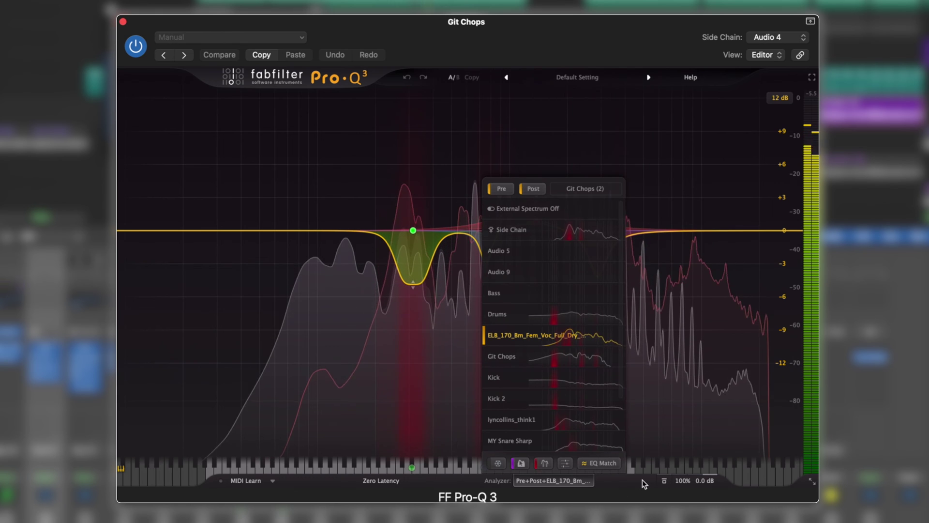
click(567, 480)
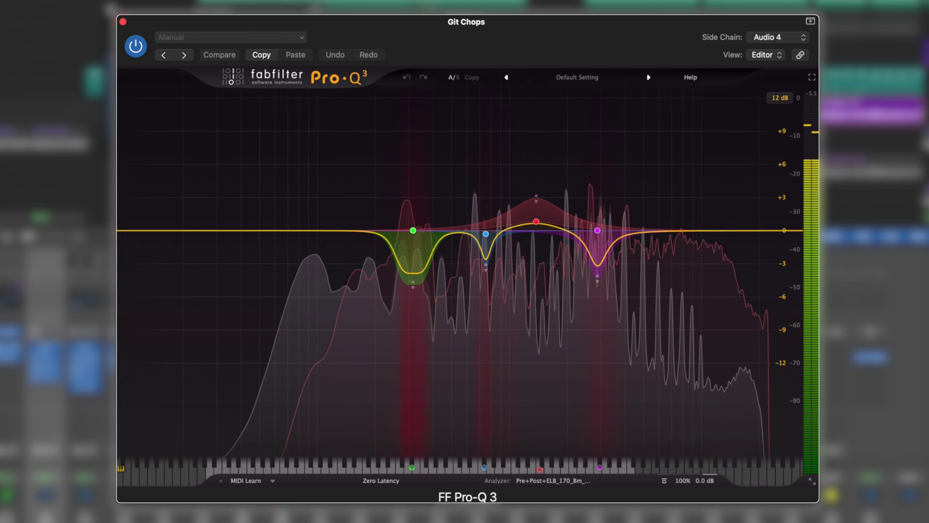
mouse_move(414, 299)
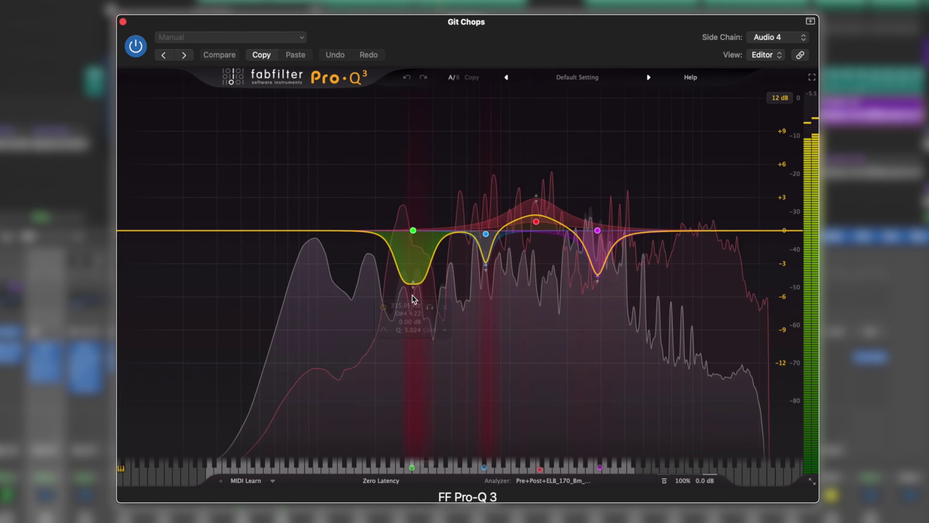
mouse_move(543, 295)
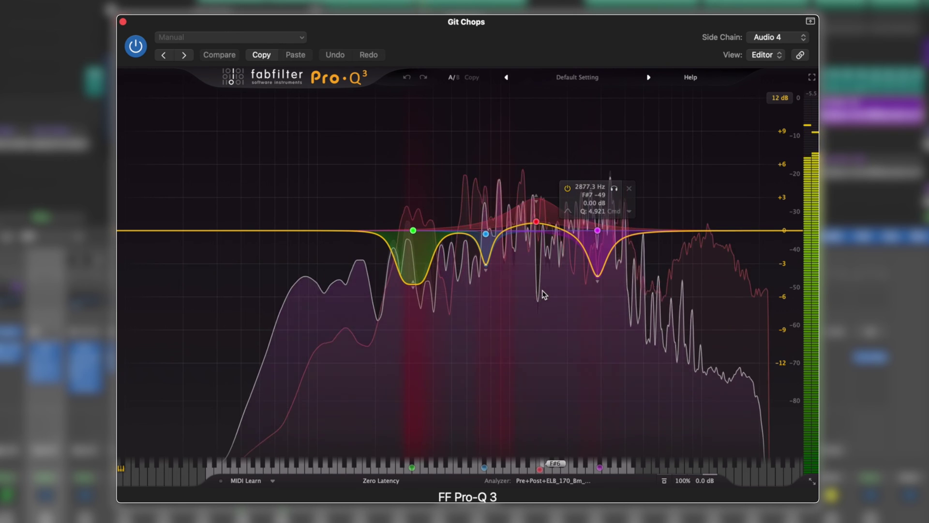
mouse_move(484, 271)
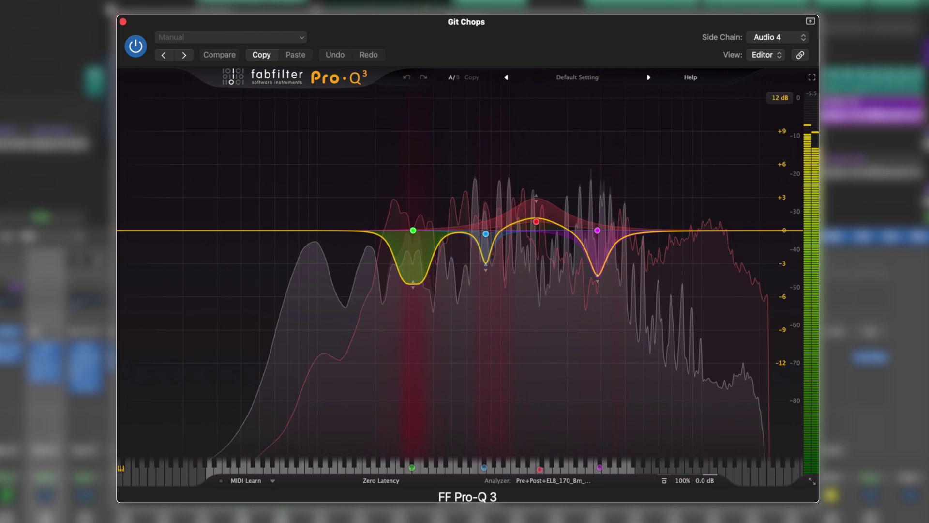
key(space)
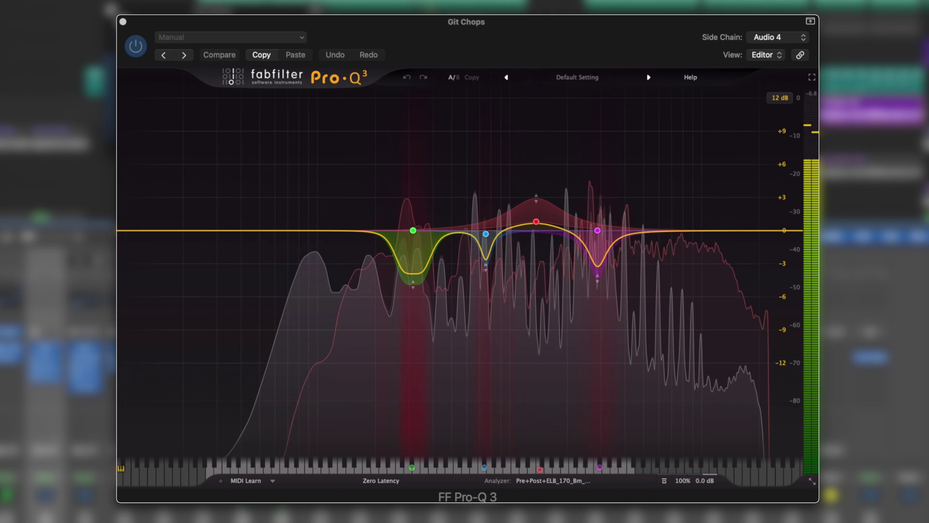
Step: Finish viewing the Git Chops plug-ins, set the cycle range to bars 49–65, and solo the Soul Chops track
mouse_move(412, 231)
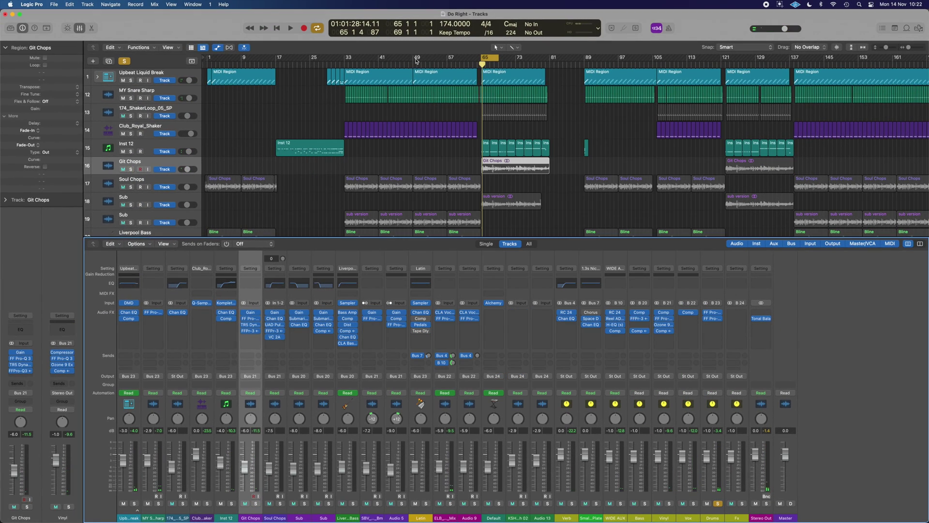
drag(413, 58, 483, 58)
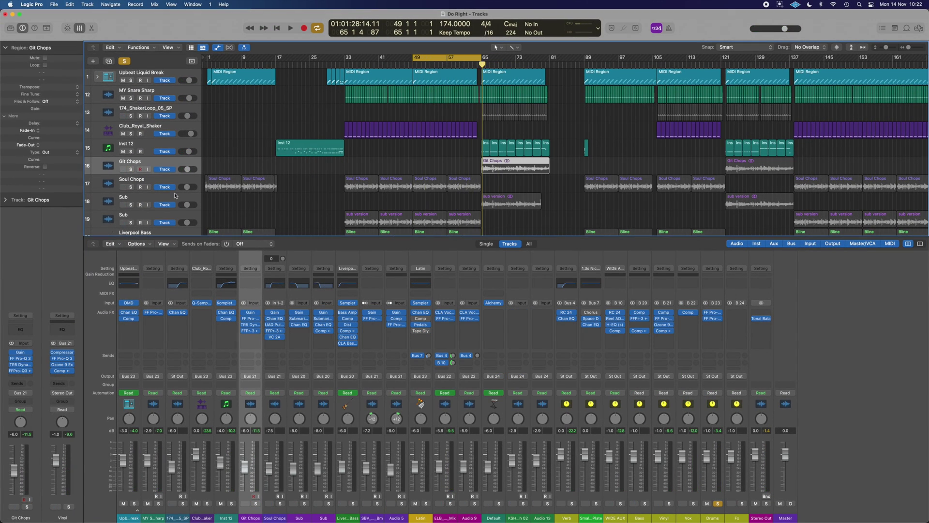
click(161, 185)
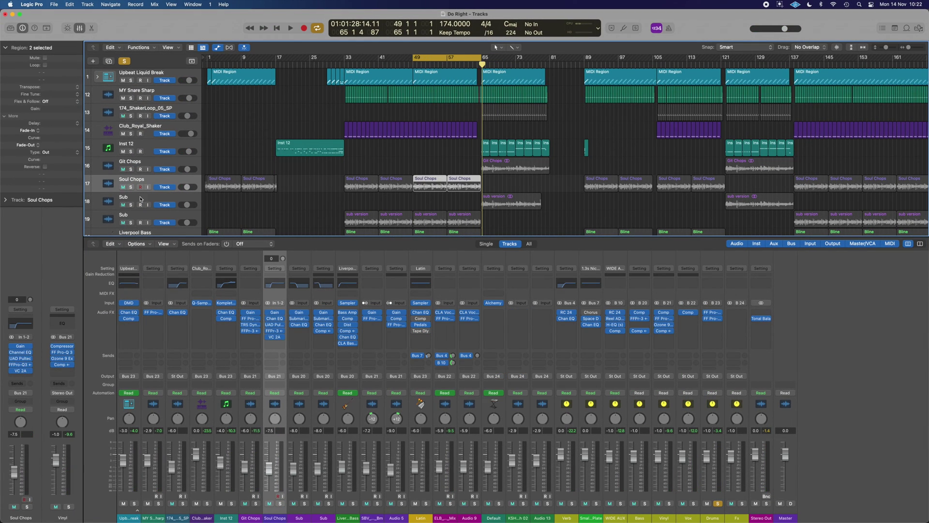
click(131, 187)
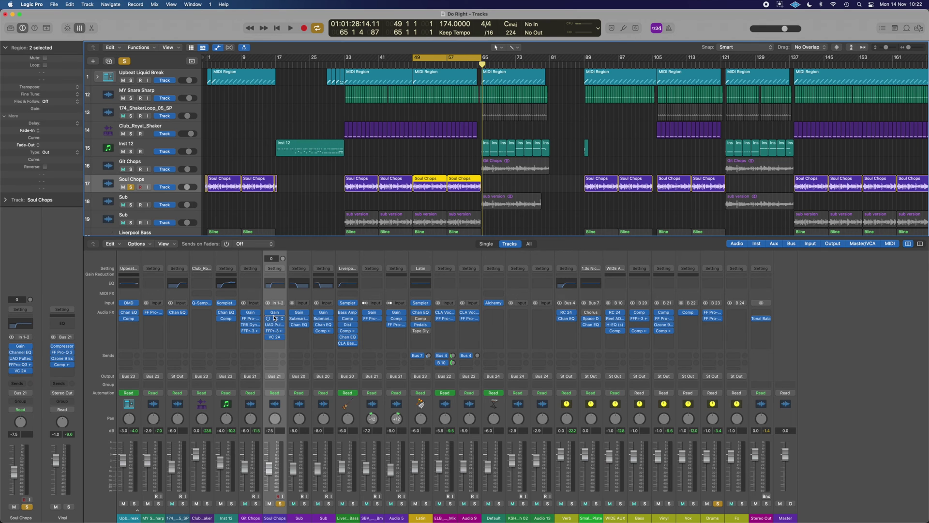
Step: Look at the Channel EQ's low-cut filter and the UAD Pultec EQP-1A on Soul Chops, closing each one
click(275, 321)
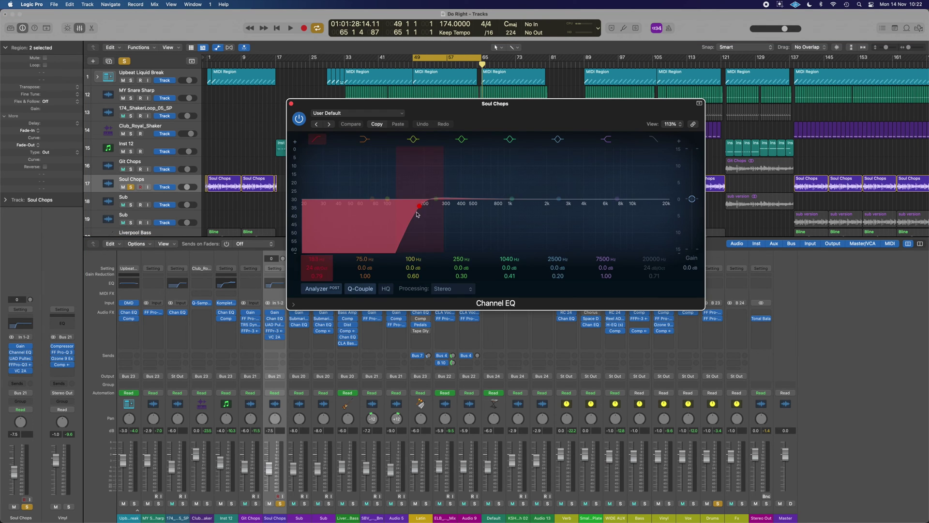
click(291, 104)
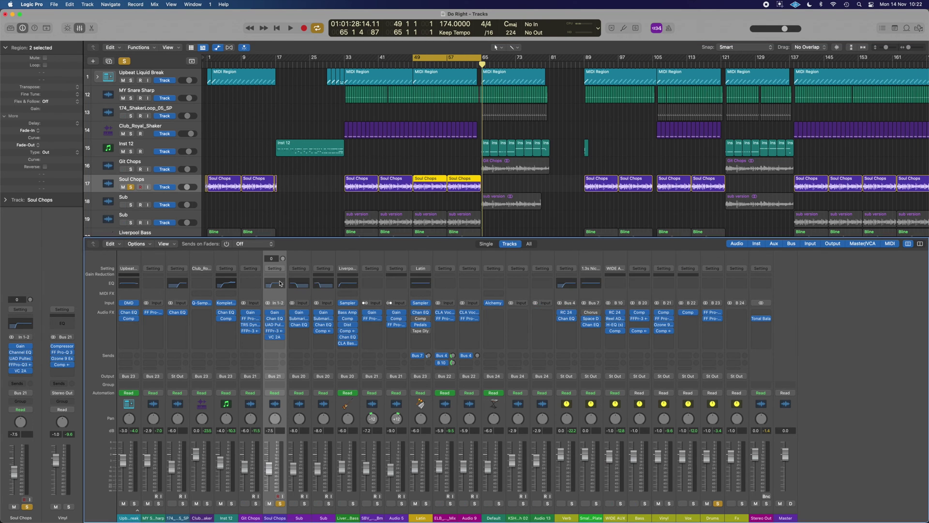
click(275, 324)
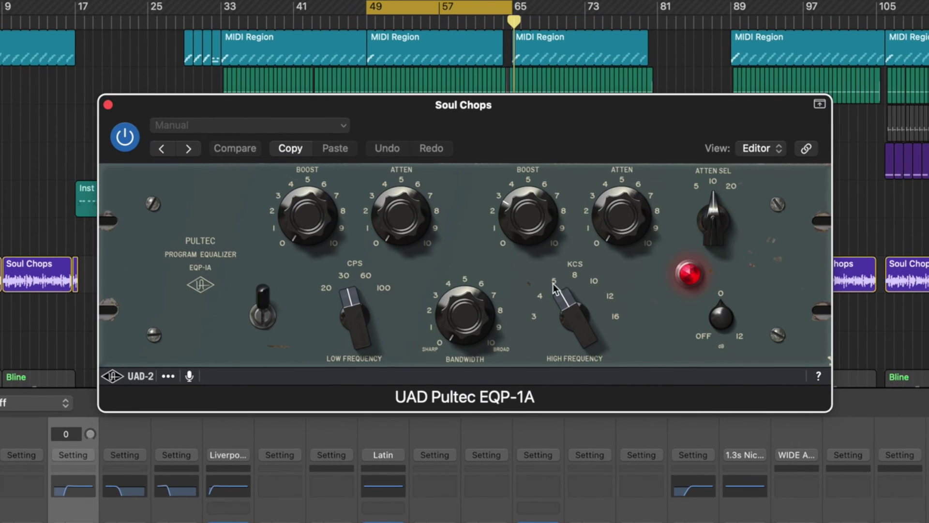
click(107, 106)
Step: Open the sidechained Pro-Q 3 on Soul Chops and examine its dynamic bands during playback, also with the ELB_170 vocal soloed
click(245, 338)
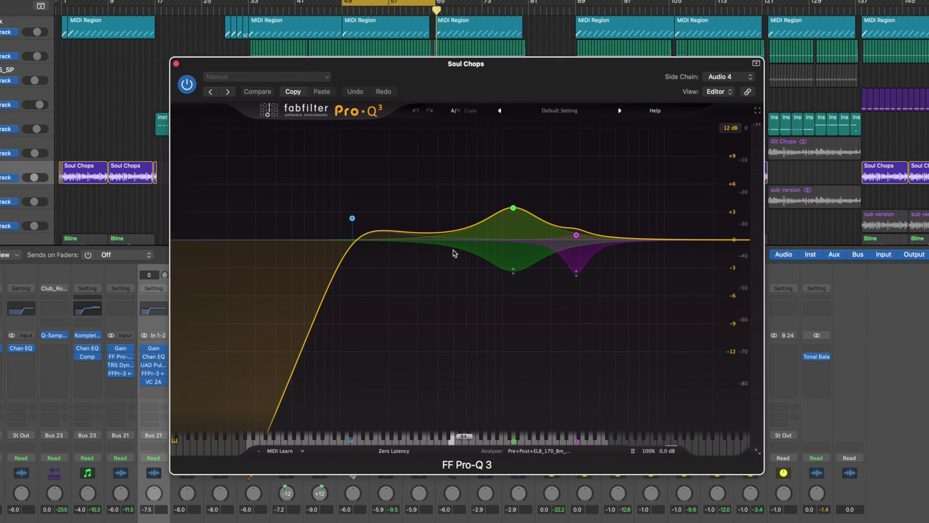
key(space)
mouse_move(581, 257)
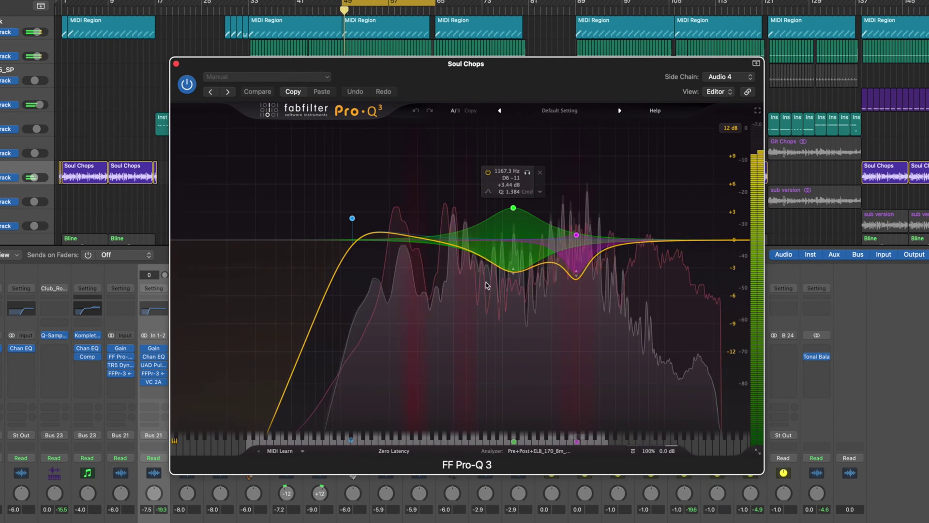
mouse_move(488, 254)
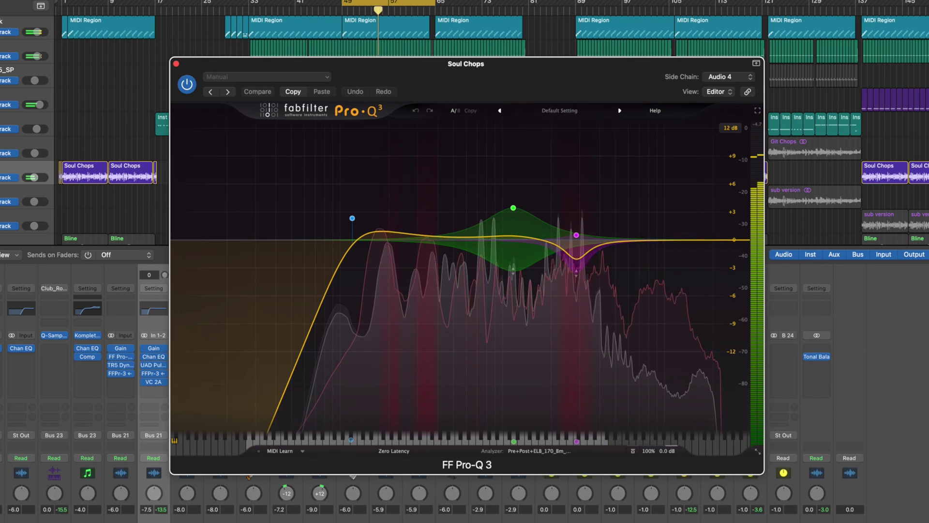
click(160, 522)
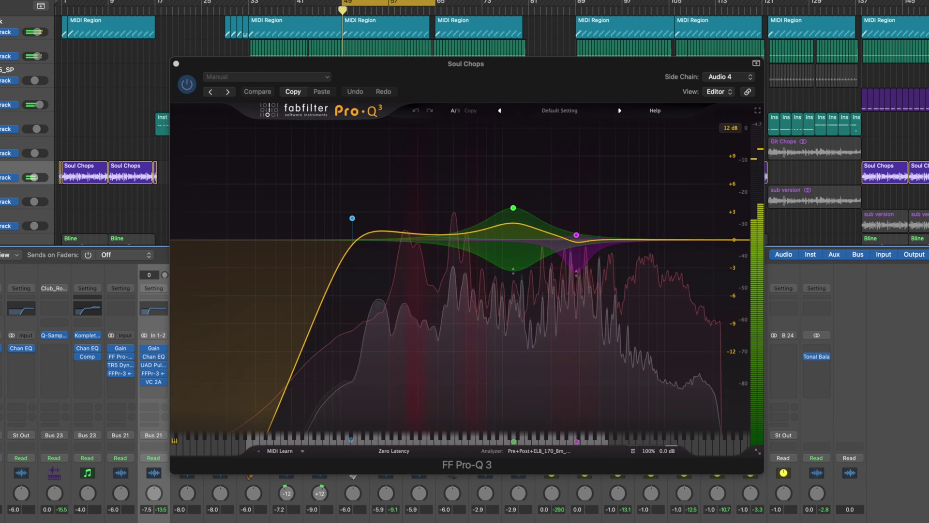
key(space)
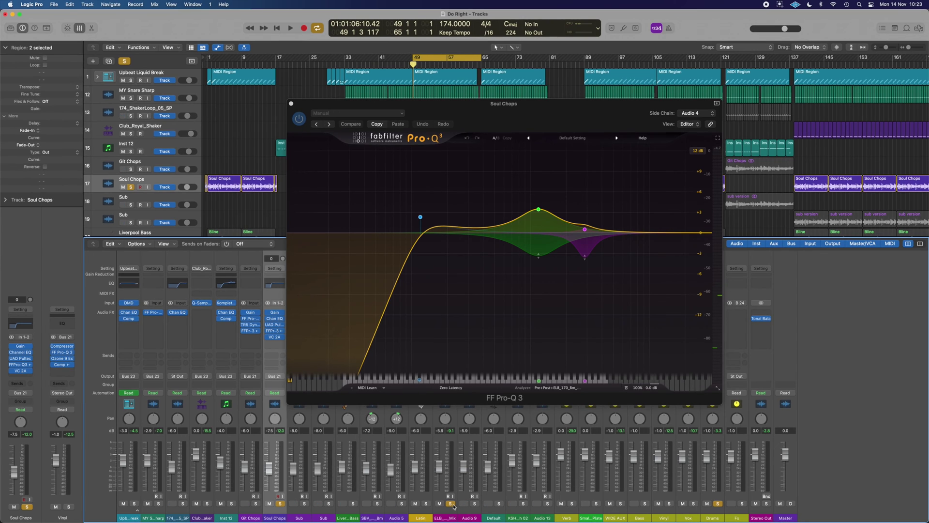
Step: Look at the VC 2A compressor on Soul Chops and close it together with the Pro-Q 3
click(276, 339)
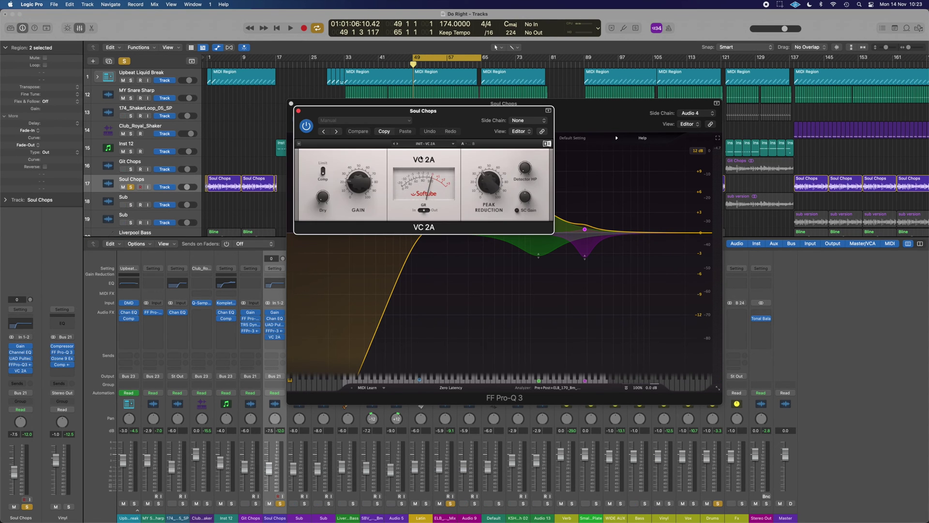
click(298, 112)
click(292, 104)
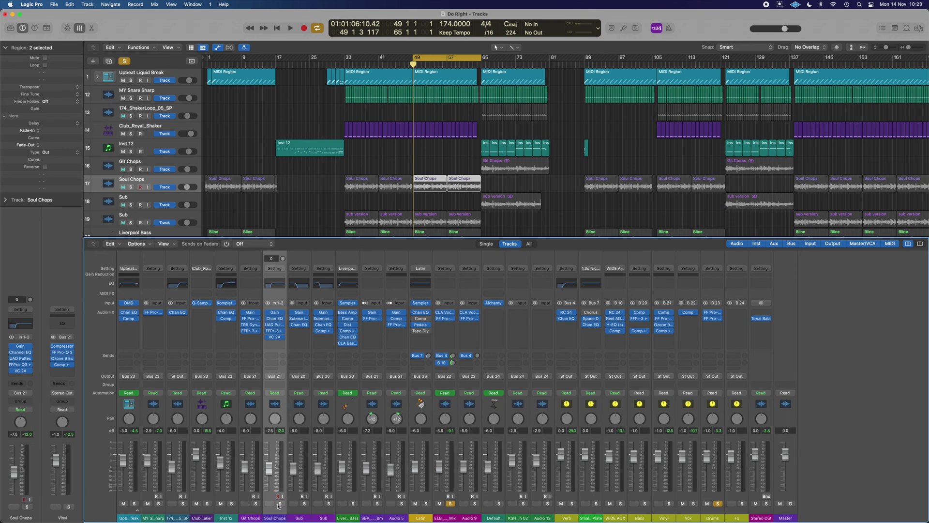
Step: Select the first of the two Sub tracks and solo both of them
click(322, 519)
click(297, 518)
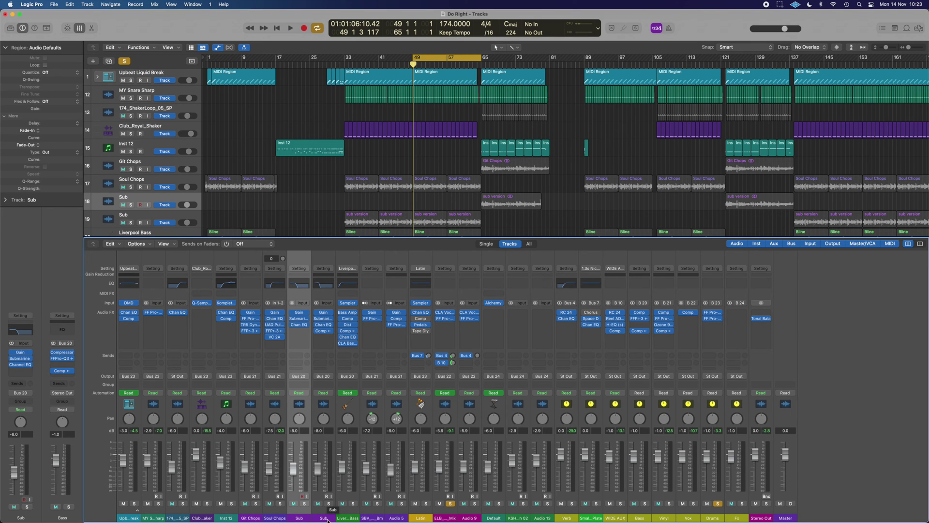
click(304, 503)
click(328, 503)
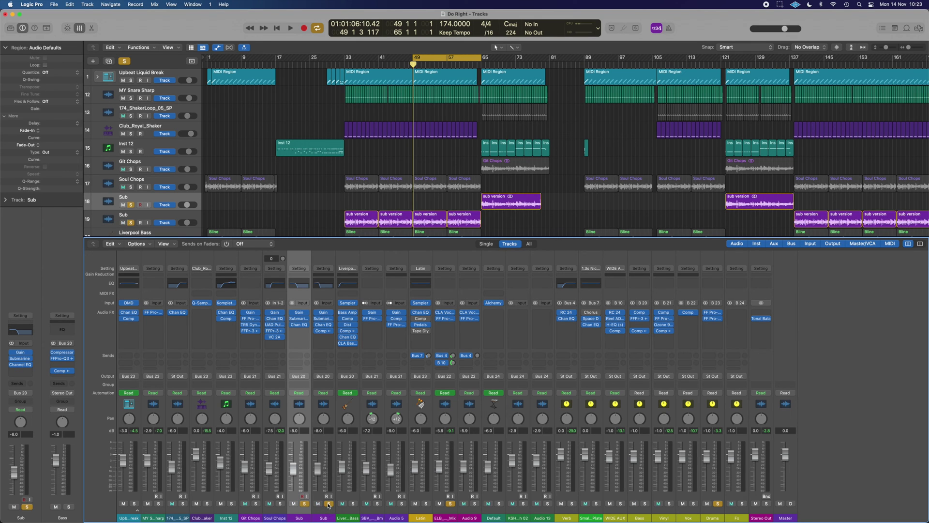
Step: Play the loop while toggling the Sub solos to compare the second Sub track with the full mix, ending with both unsoloed
click(328, 503)
key(space)
click(304, 503)
click(329, 503)
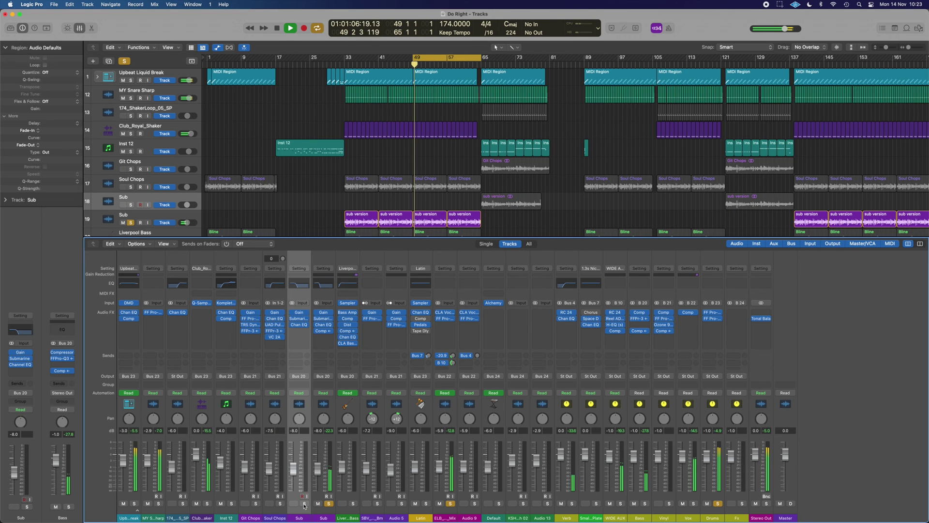
alt+click(329, 504)
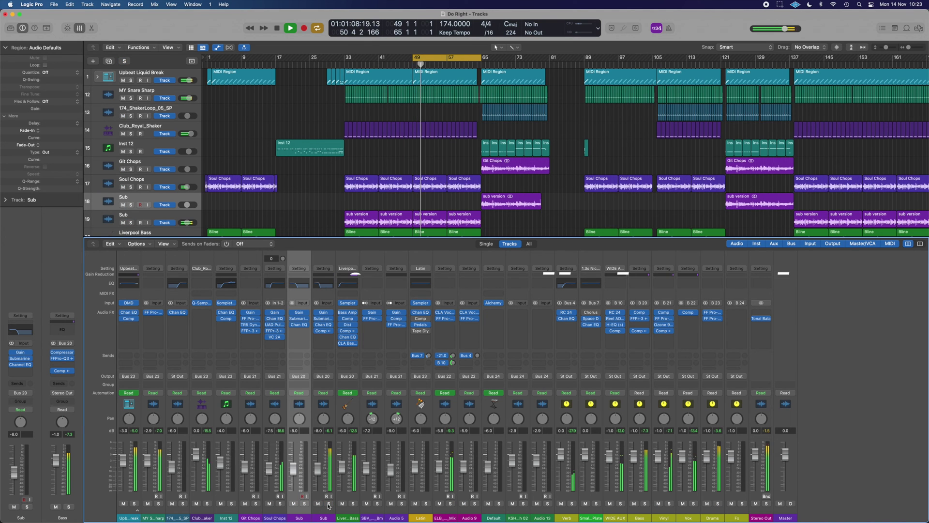
click(329, 503)
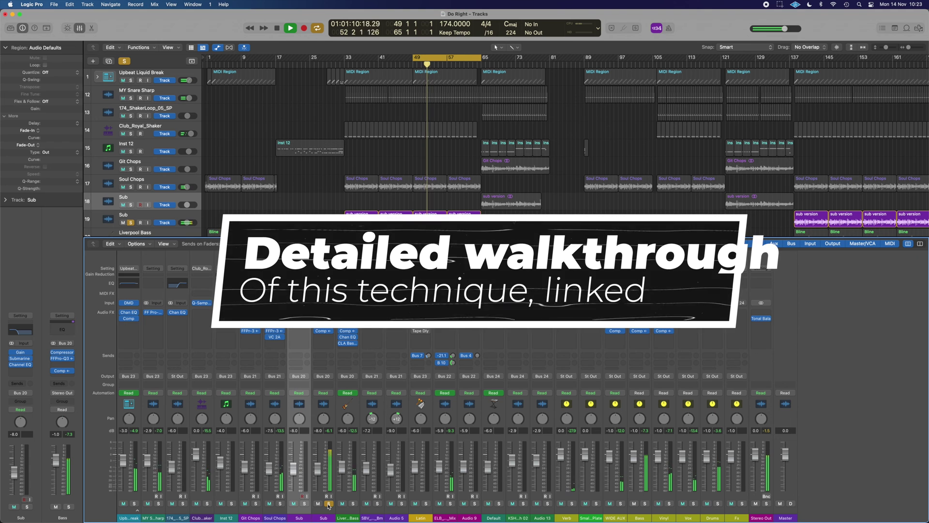
key(space)
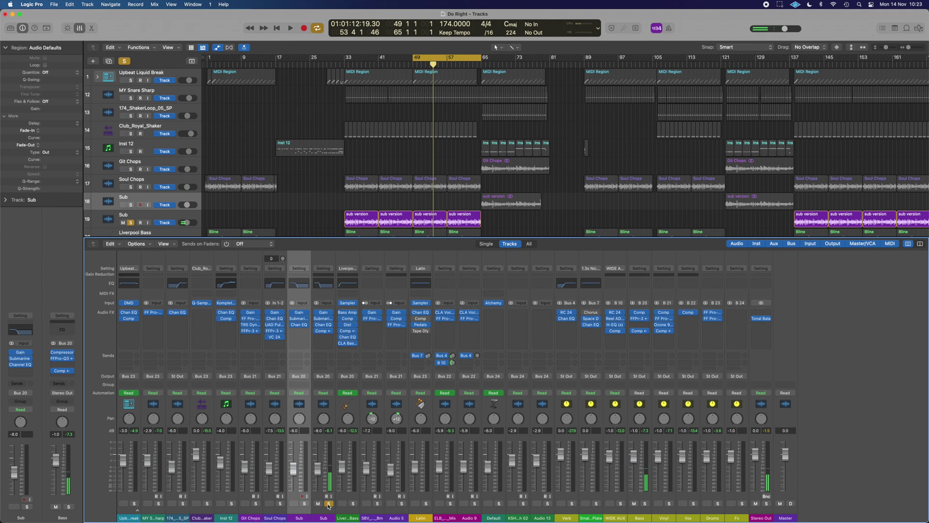
click(328, 503)
Step: Select Liverpool Bass and look at its Compressor sidechained to Inst 2 and its Channel EQ, closing each one
click(345, 297)
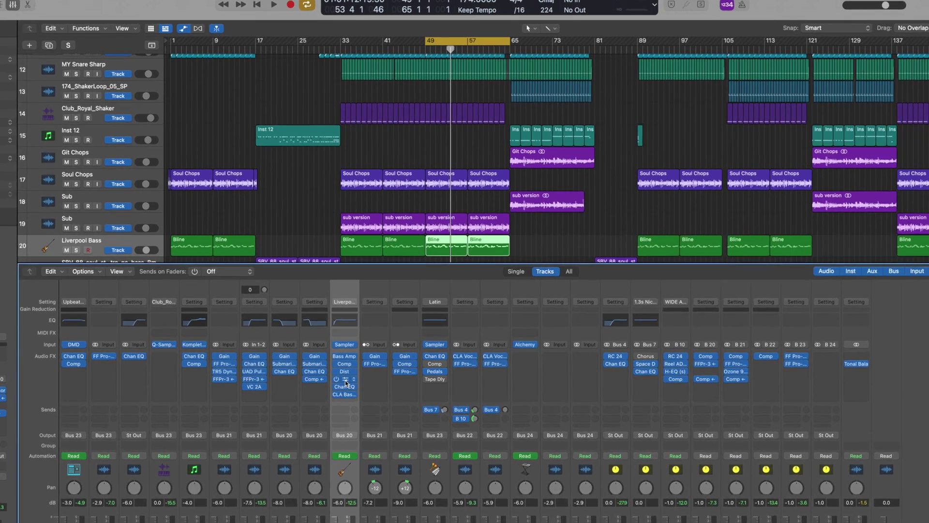
click(348, 333)
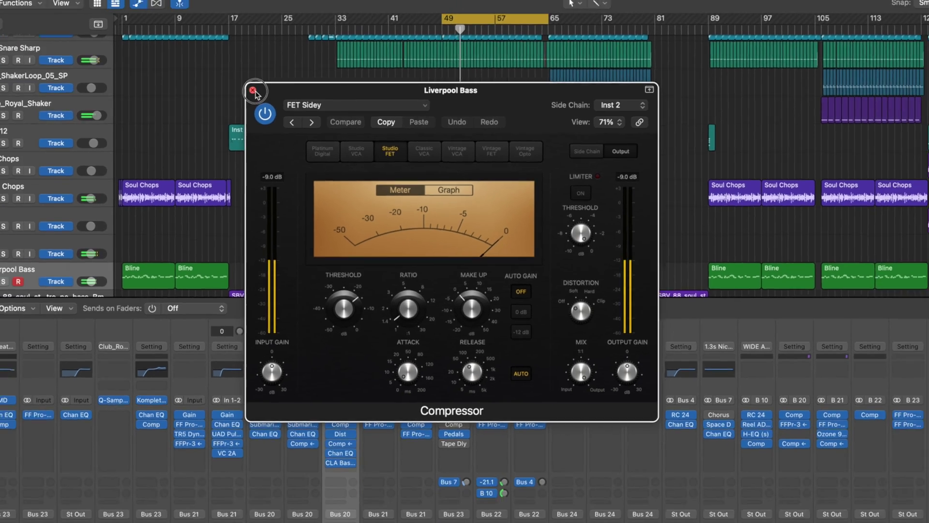
click(237, 85)
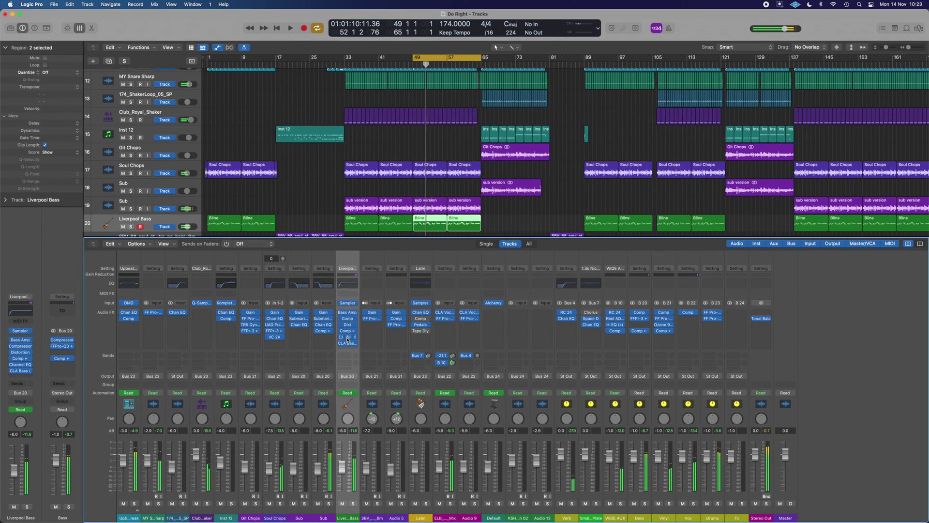
click(346, 356)
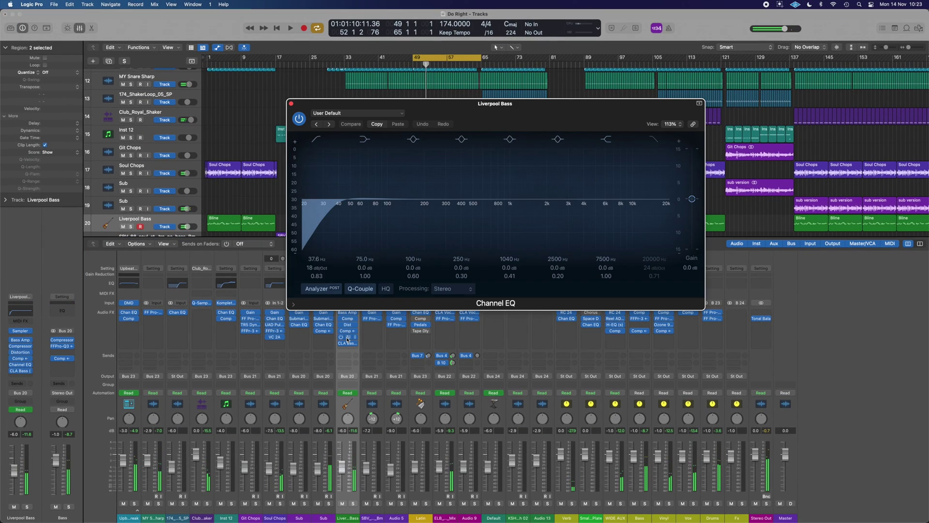
click(290, 104)
Step: Open the CLA Bass plug-in on the Liverpool Bass channel
click(348, 342)
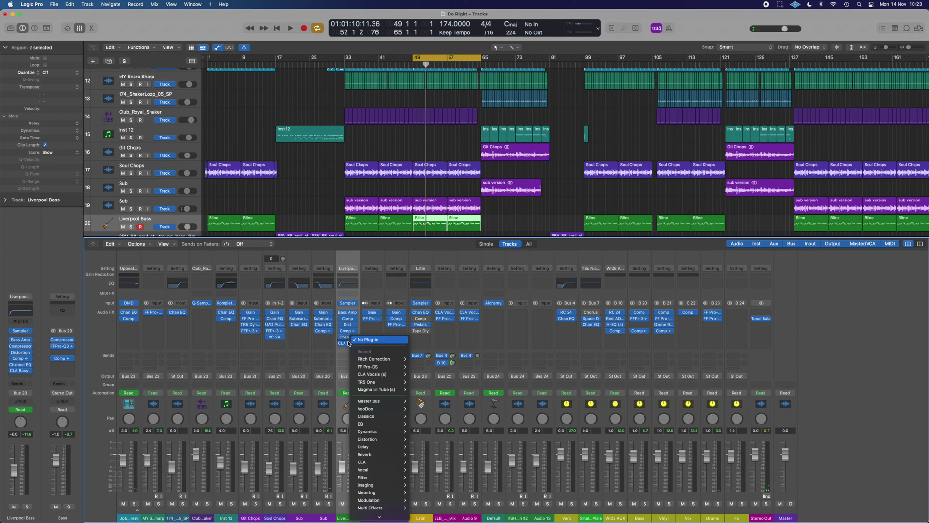
click(348, 342)
click(350, 341)
click(348, 343)
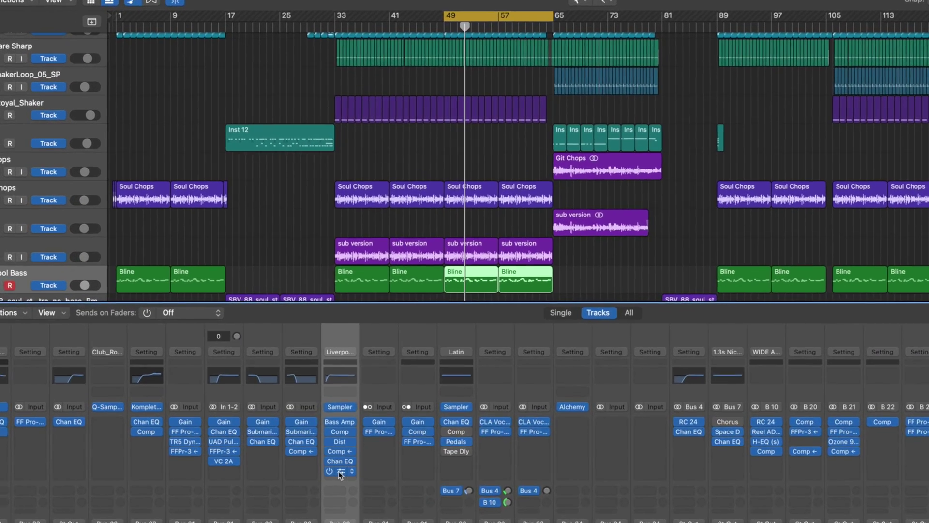
click(344, 388)
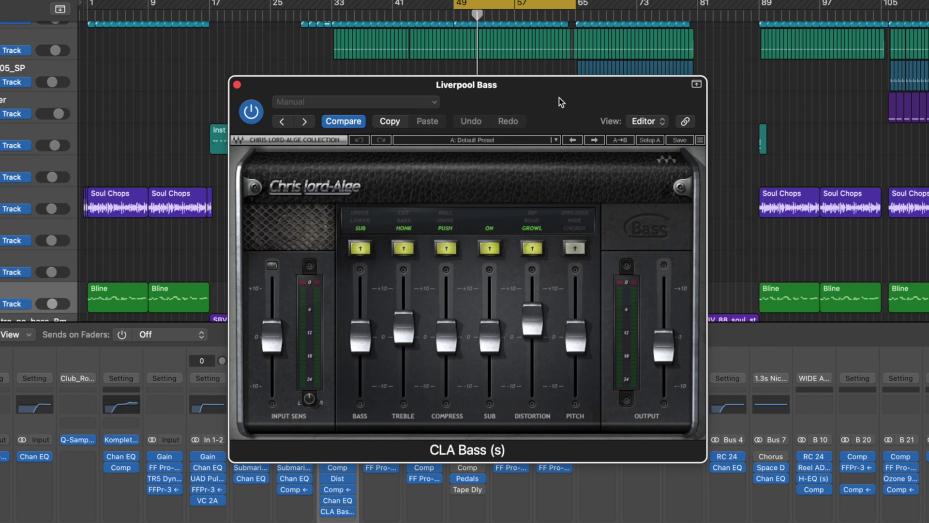
Step: Solo Liverpool Bass and compare its sound with CLA Bass bypassed and enabled during playback, closing the plug-in window
click(252, 116)
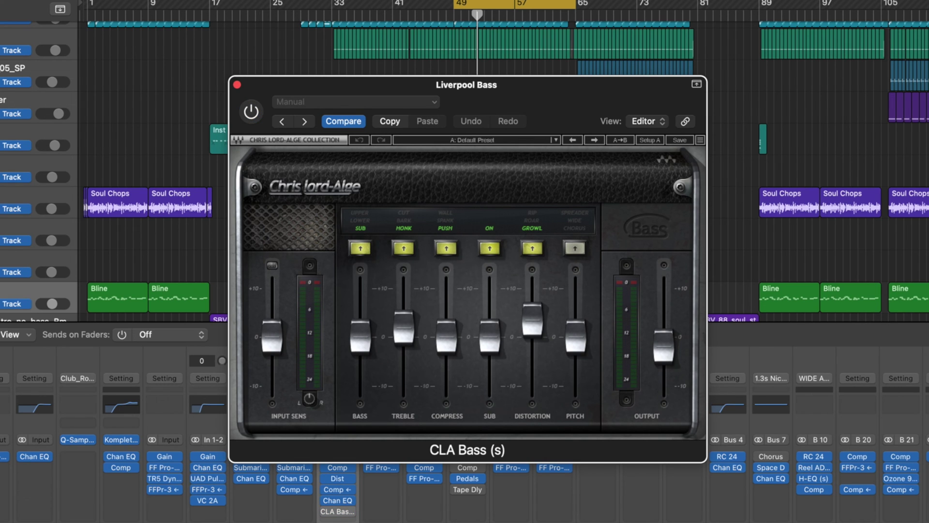
key(s)
key(space)
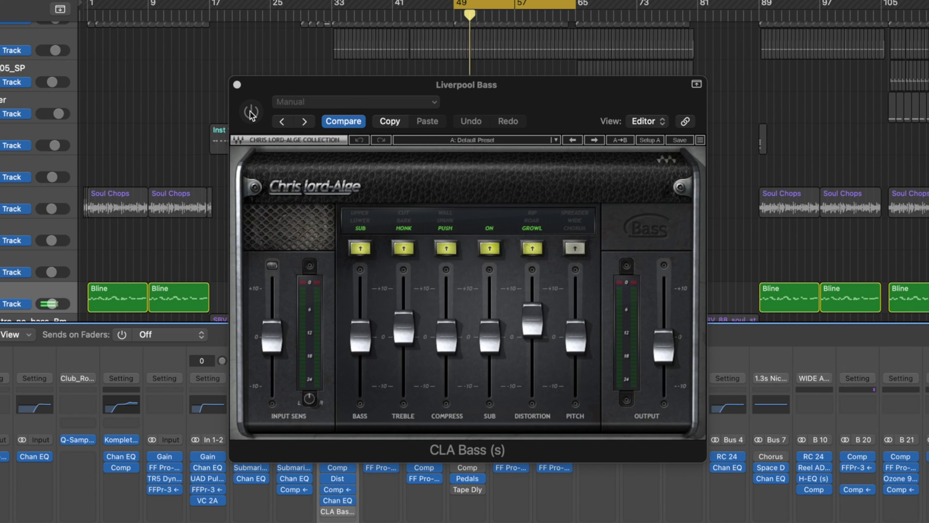
click(251, 113)
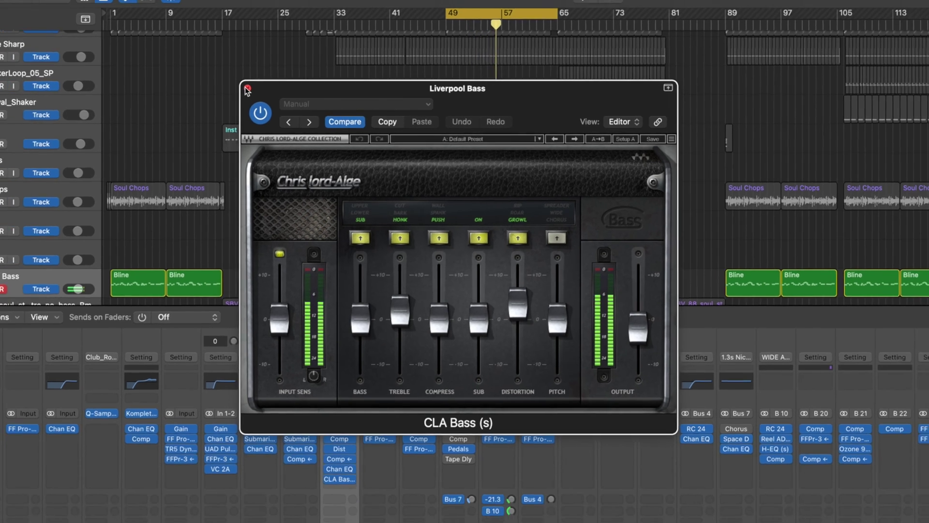
click(237, 85)
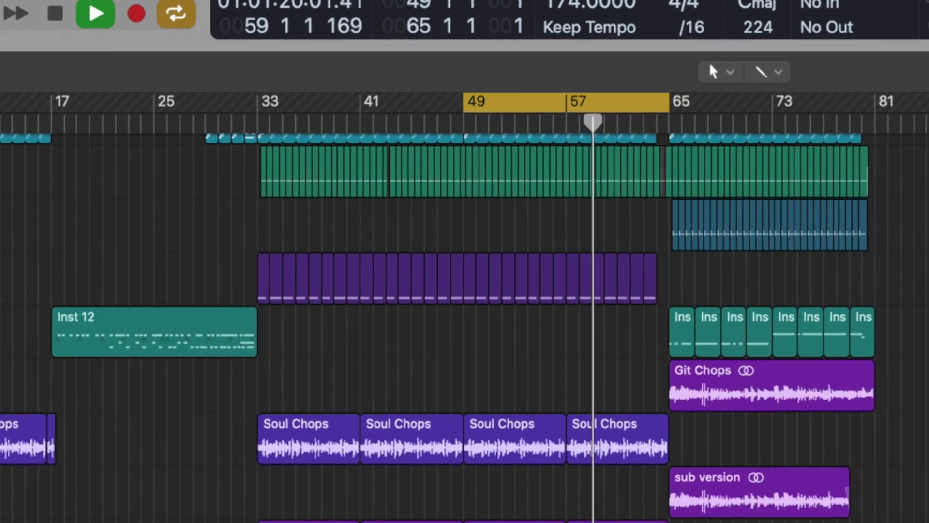
Step: Stop playback and select the ELB_170 Full_Dry_Mix vocal track
scroll(467, 387, down, 5)
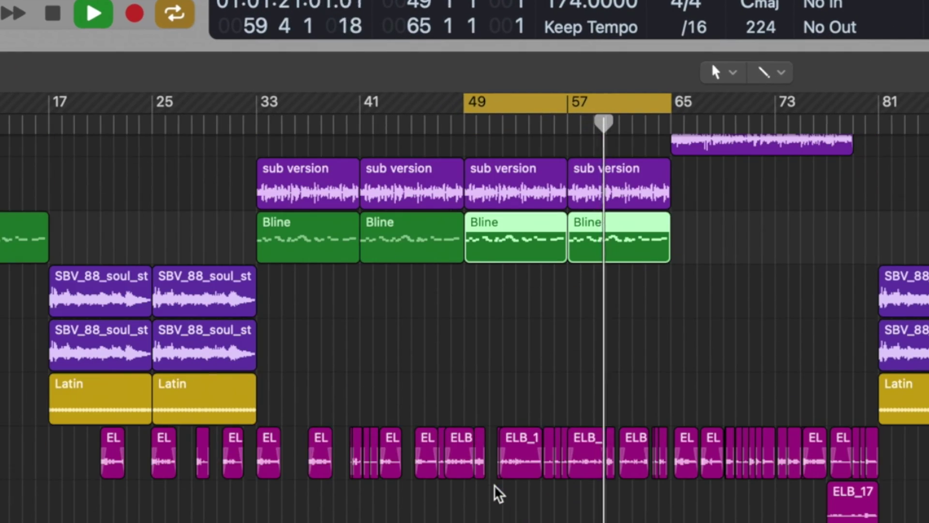
scroll(481, 501, down, 2)
key(space)
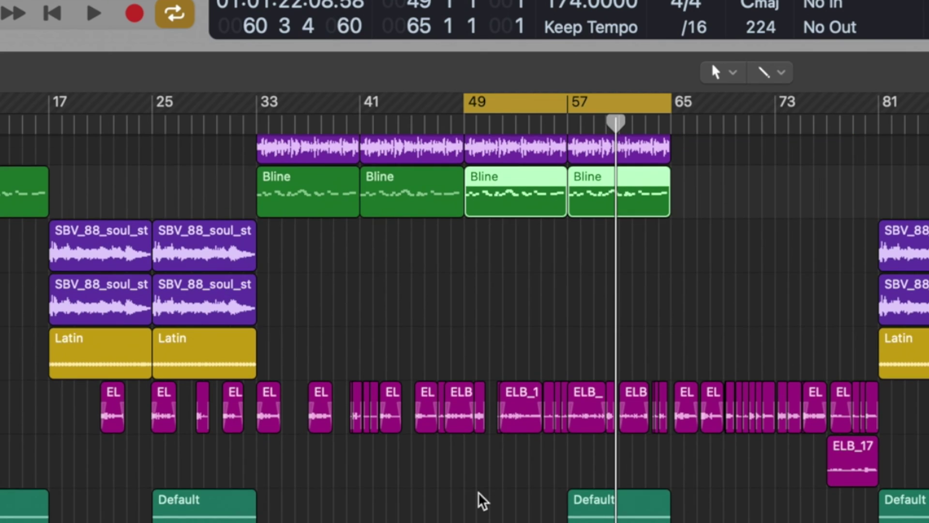
scroll(479, 484, down, 3)
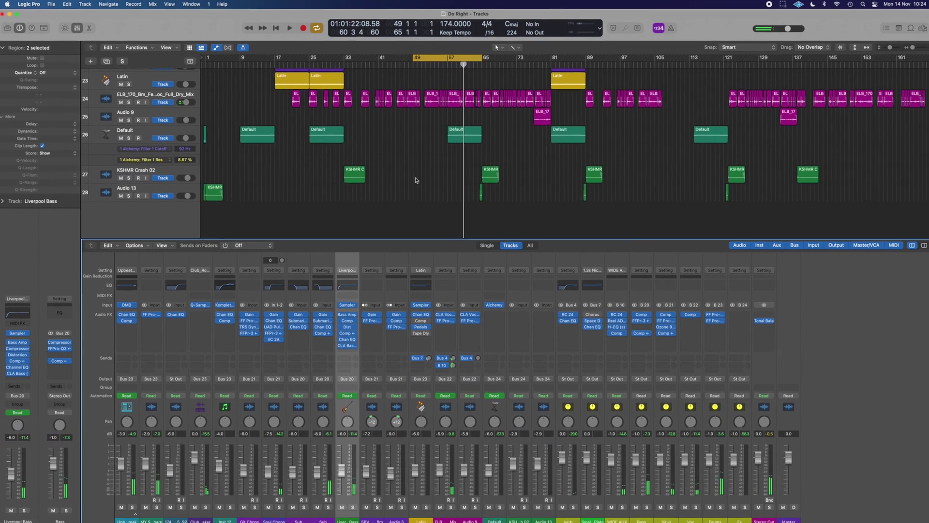
click(152, 118)
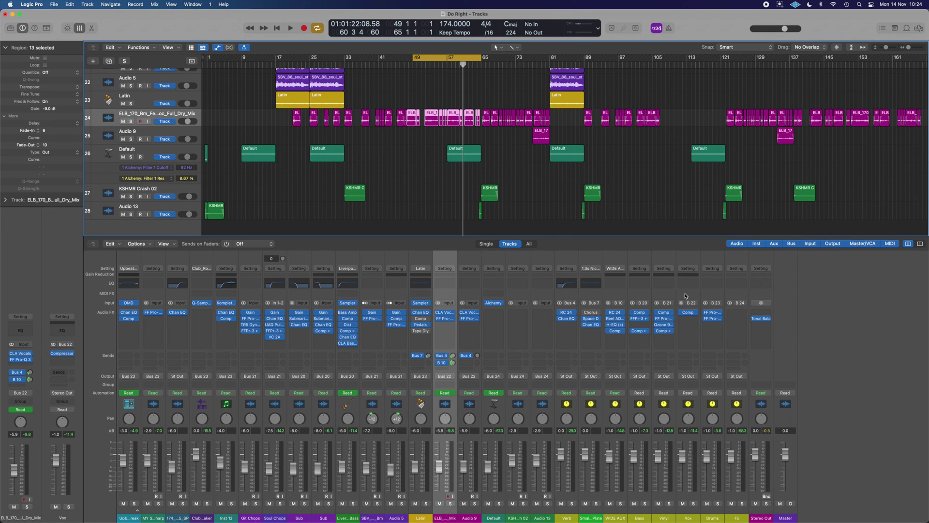
Step: Open CLA Vocals and FF Pro-Q 3 on the ELB_170 vocal channel, arranging both windows so their settings can be examined
click(444, 313)
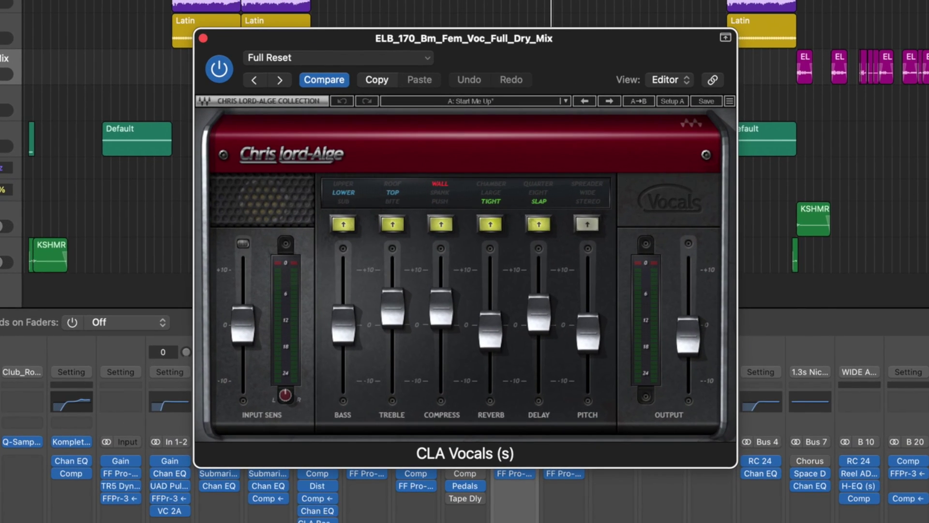
drag(562, 60, 269, 91)
click(514, 473)
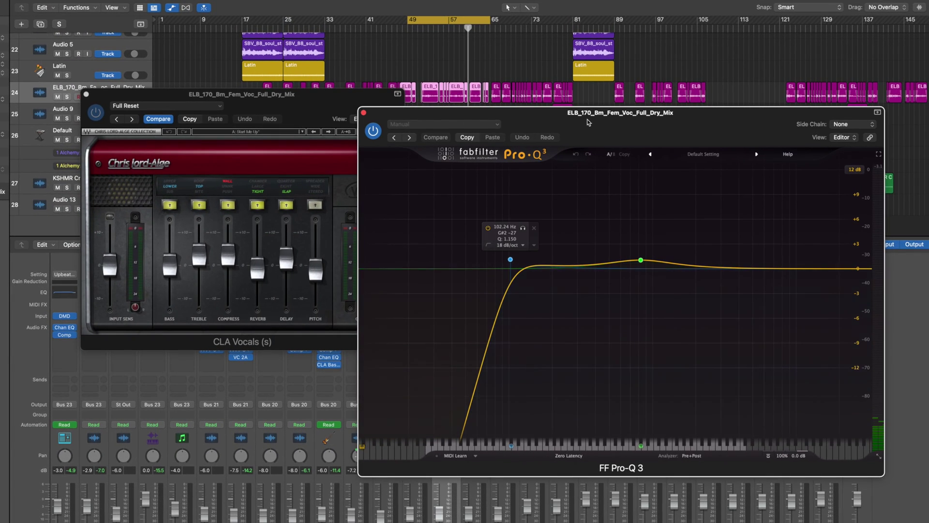
drag(621, 124, 514, 161)
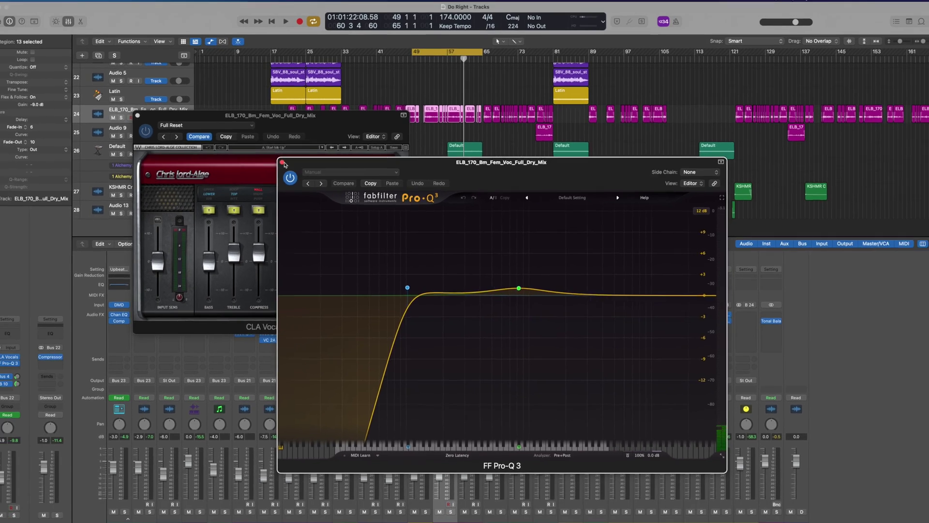
Step: Compare the vocal with CLA Vocals and Pro-Q 3 bypassed and re-enabled during playback, stopping and closing the CLA Vocals window at the end
click(442, 339)
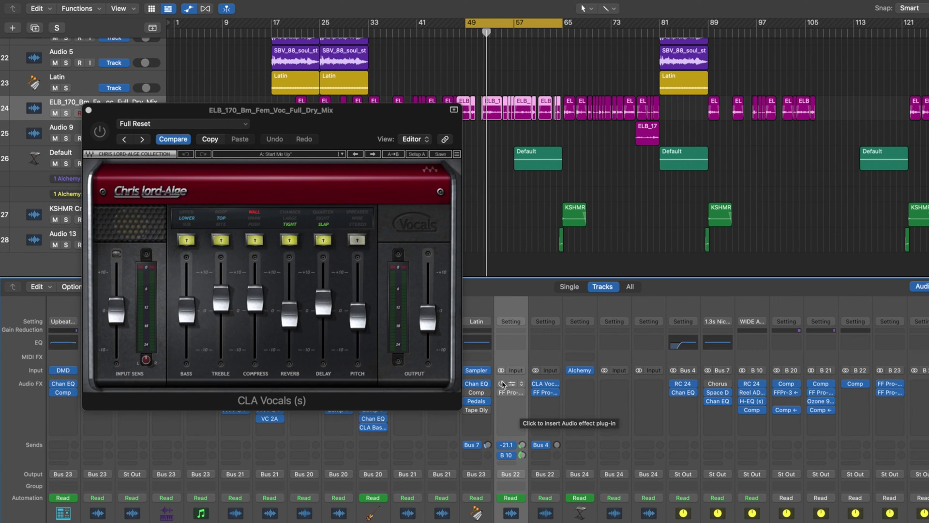
click(501, 392)
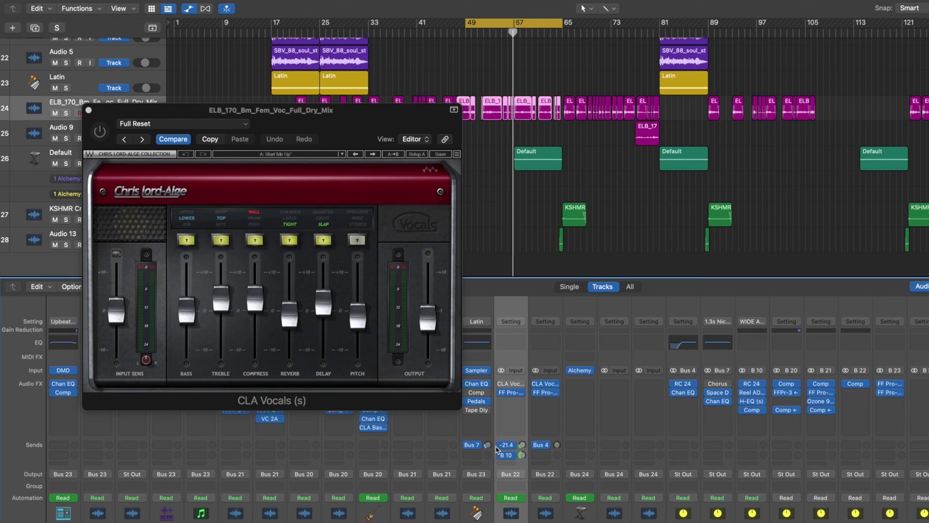
click(501, 384)
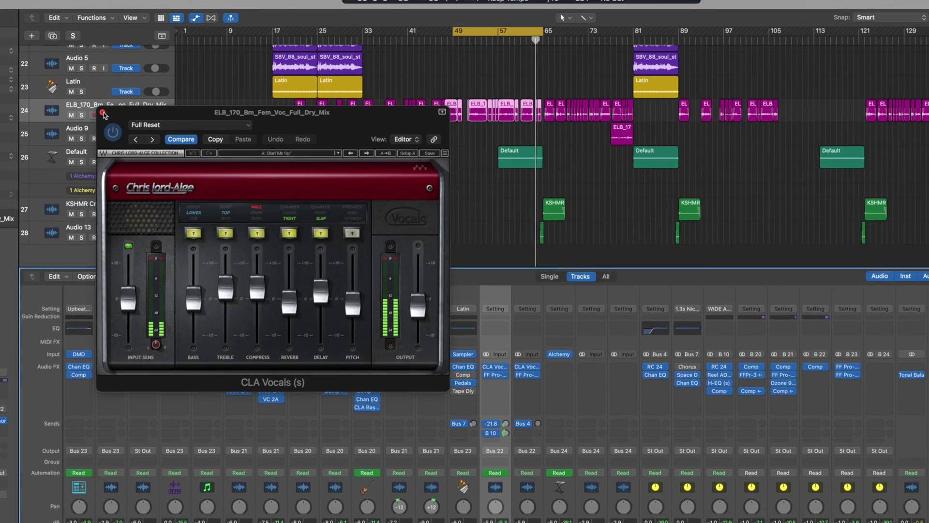
key(space)
click(89, 110)
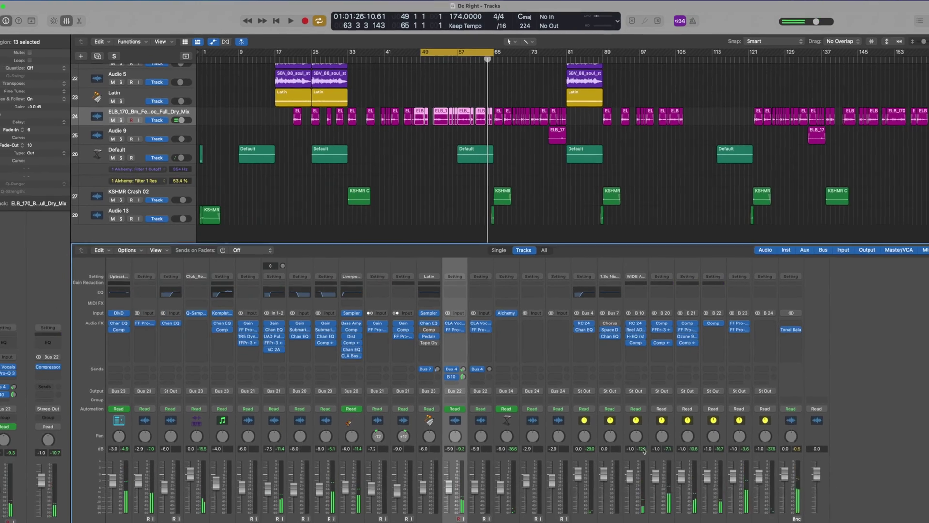
Step: Listen to the soloed vocal with the Verb and WIDE AUX effect channels, stop playback and unsolo the effect channels
click(621, 504)
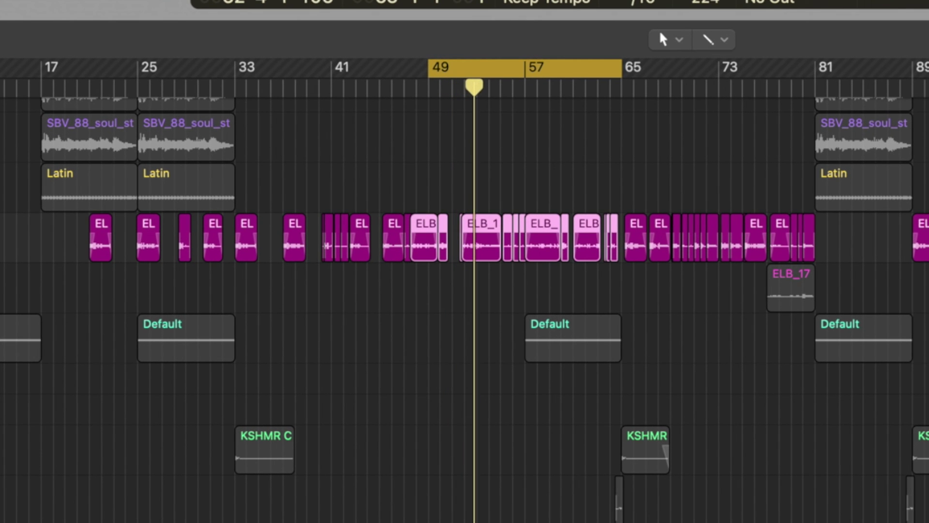
key(s)
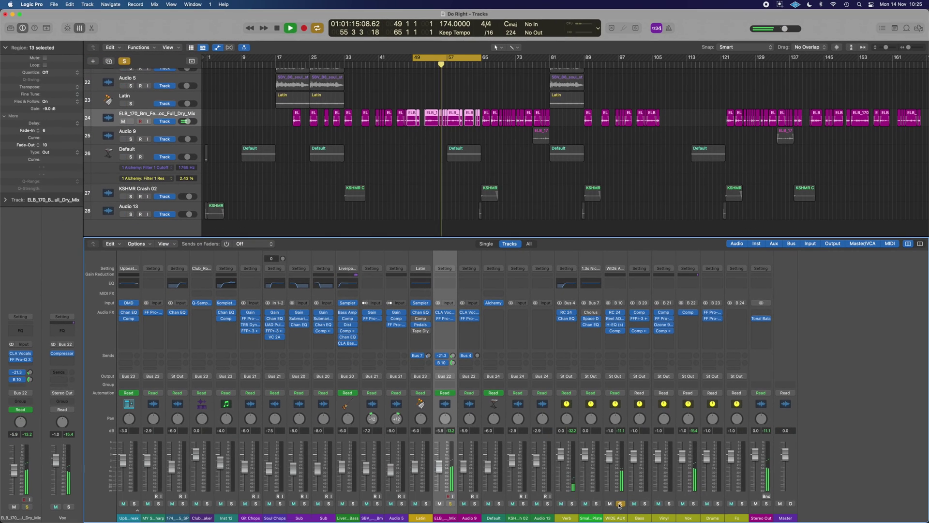
click(572, 504)
key(space)
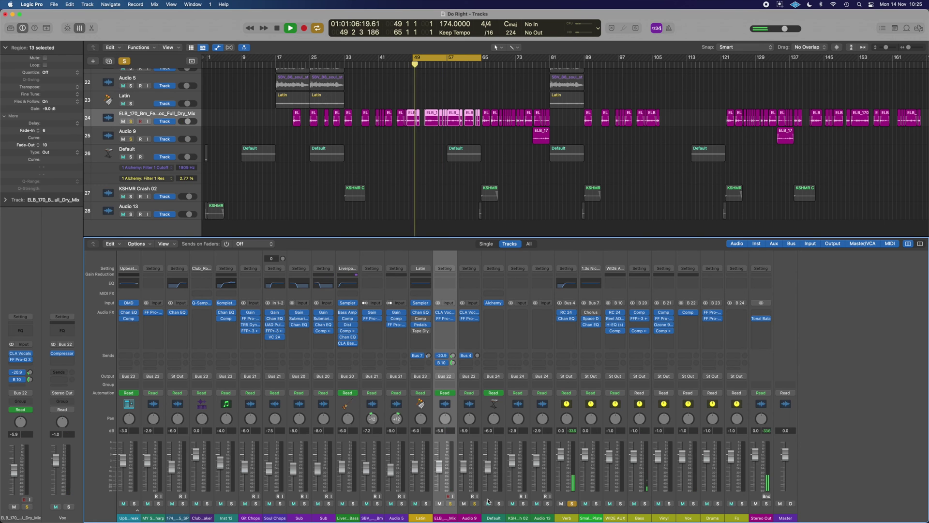
click(451, 505)
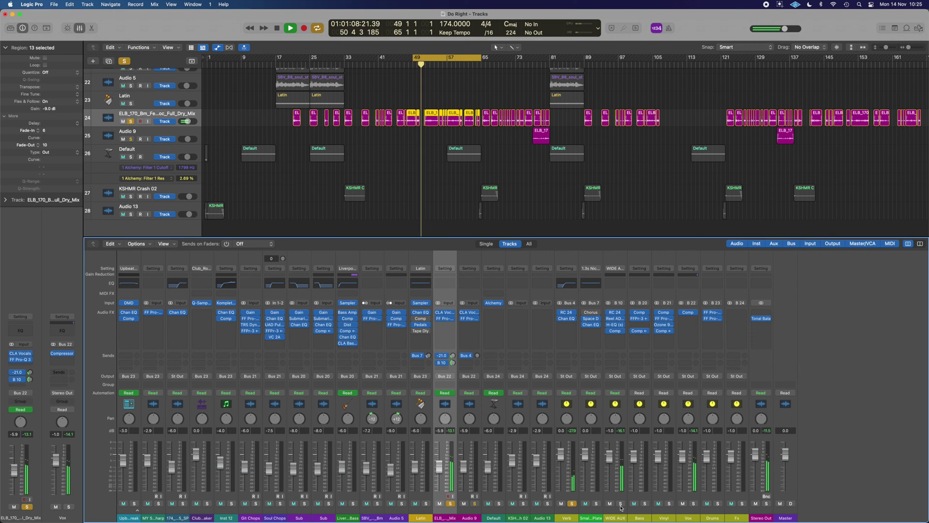
mouse_move(617, 507)
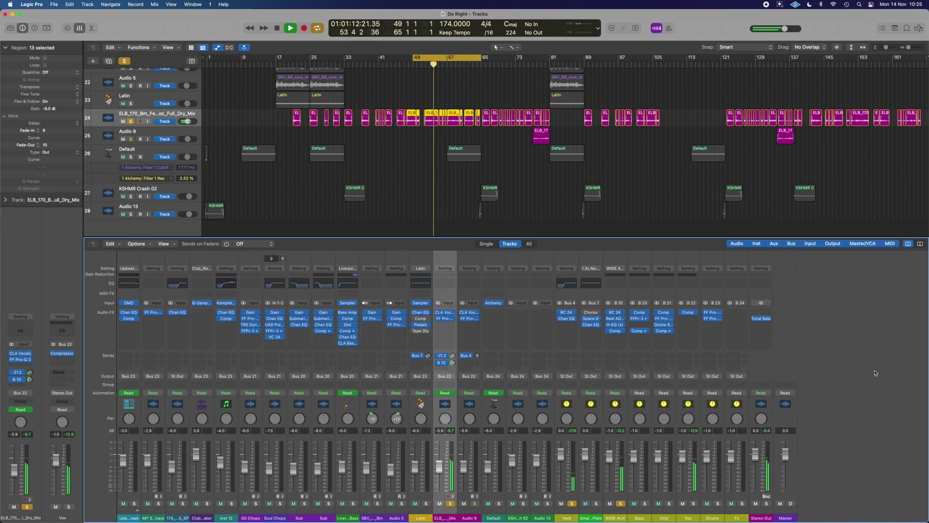
key(space)
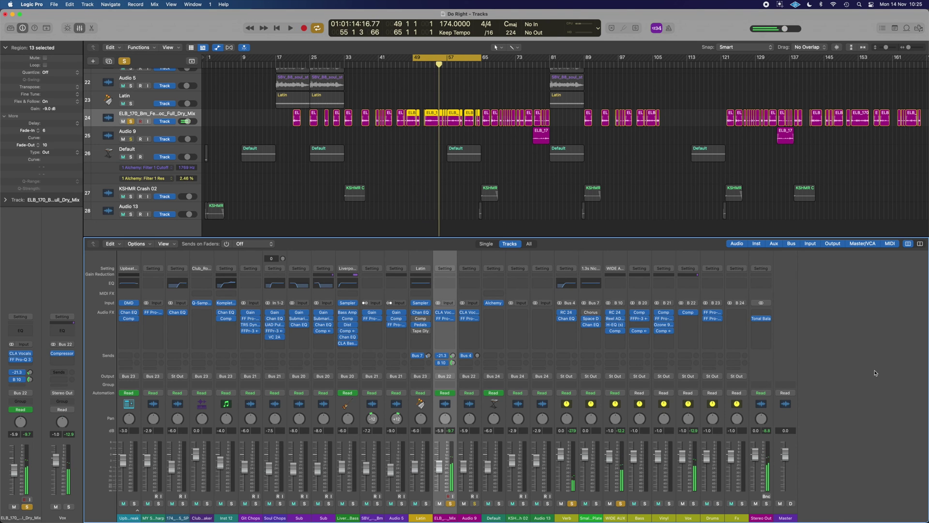
click(621, 504)
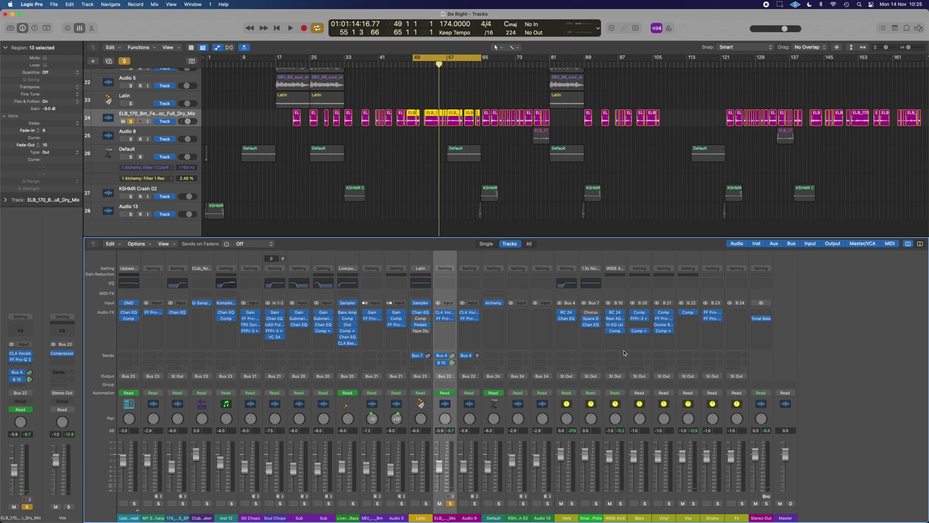
Step: Look at the Reel ADT and H-EQ plug-ins on the WIDE AUX channel, closing each one
click(615, 318)
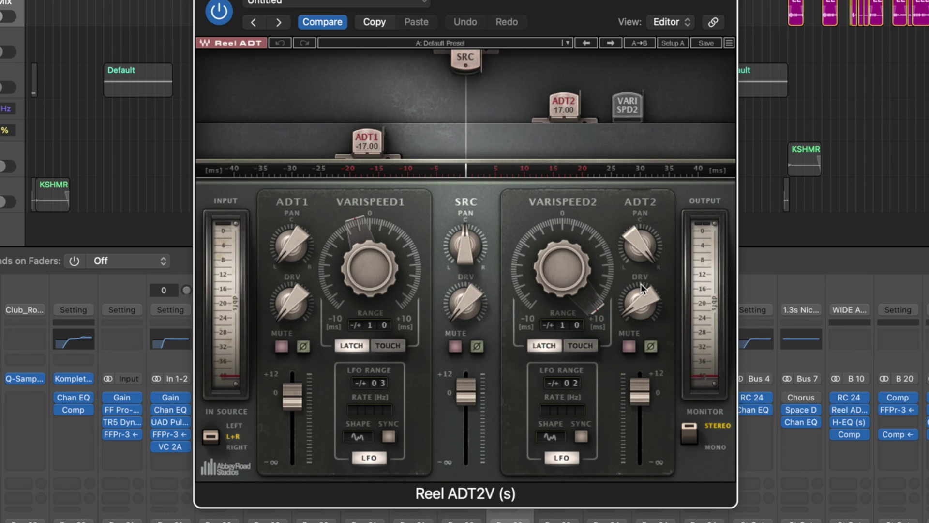
click(253, 50)
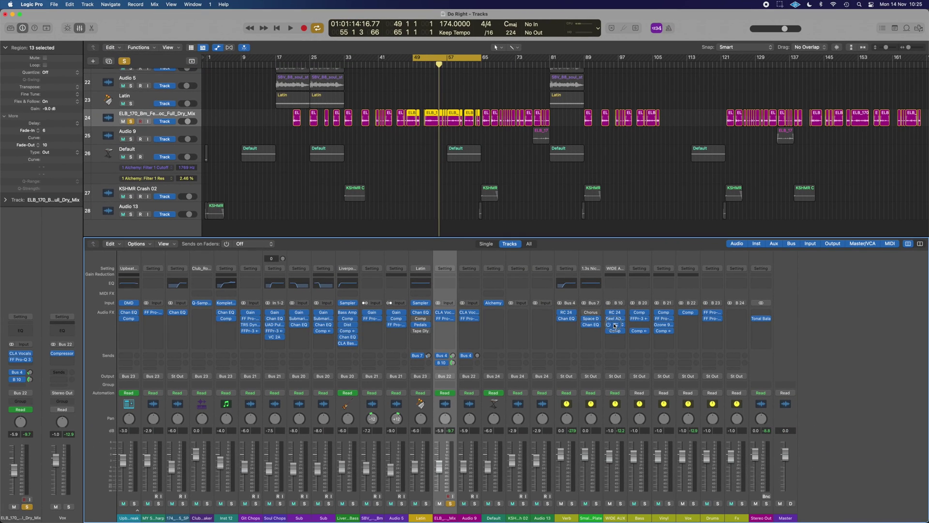
click(615, 325)
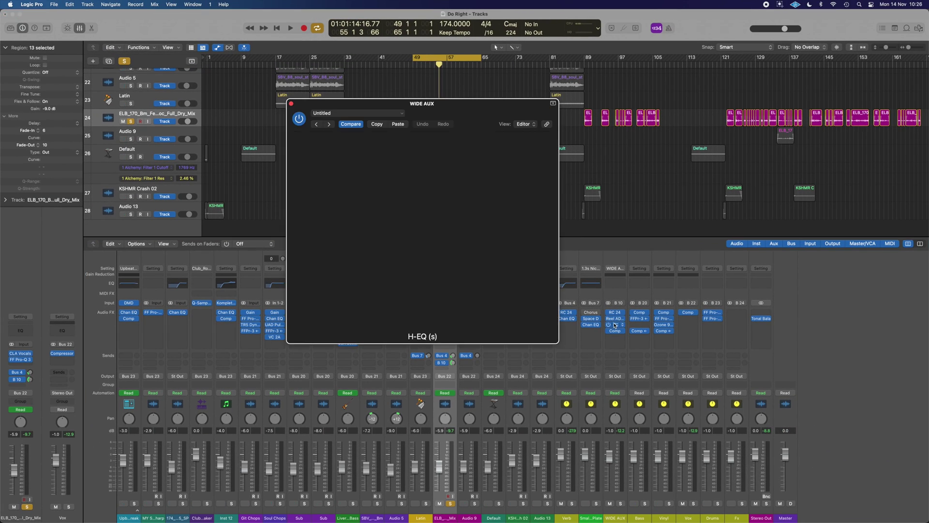
click(291, 103)
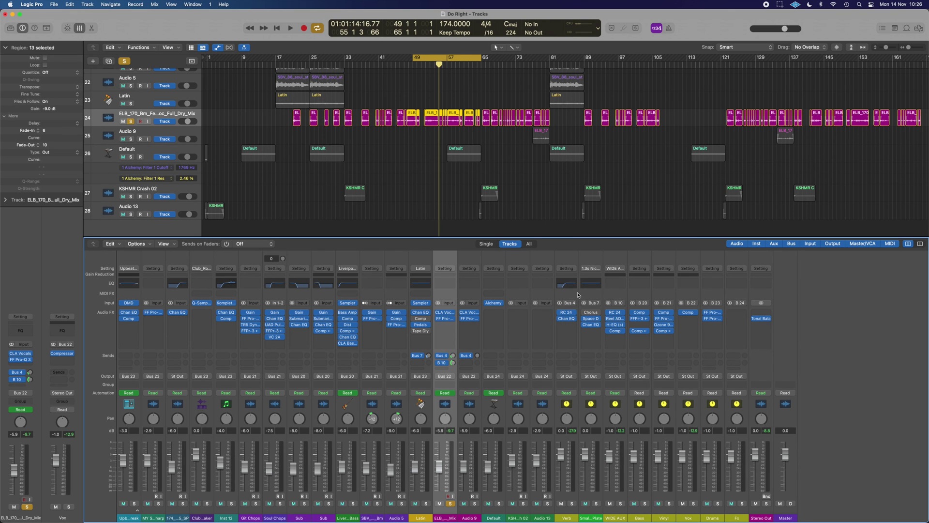
Step: Solo the Vinyl bus and look at its Ozone 9 Exciter, closing the plug-in window
click(669, 504)
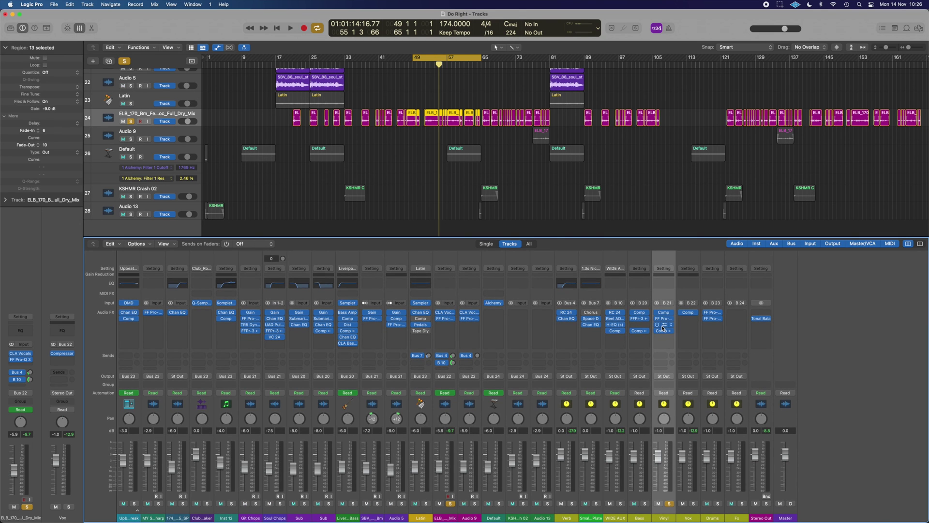
click(664, 325)
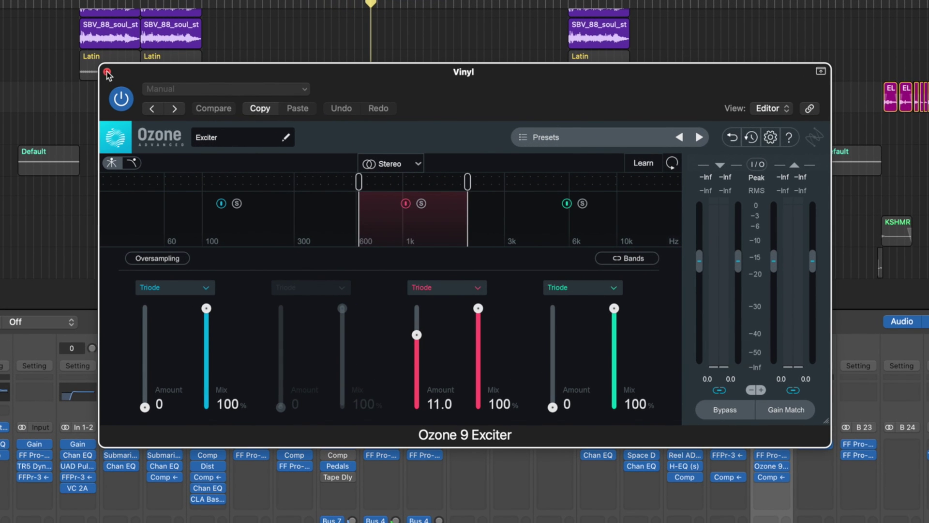
click(107, 73)
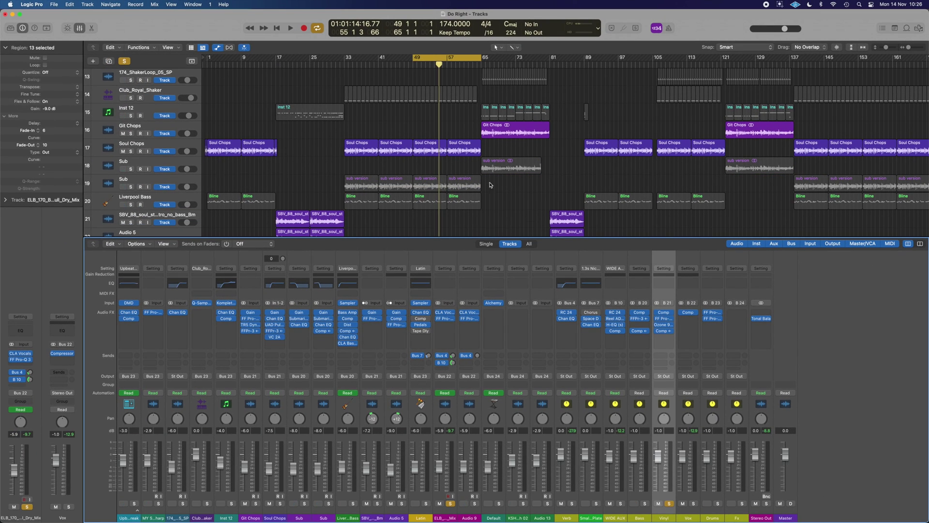
Step: Cycle bars 49 to 57 on the Soul Chops region and compare Soul Chops with its own and the Vinyl bus plug-ins bypassed and enabled
click(426, 145)
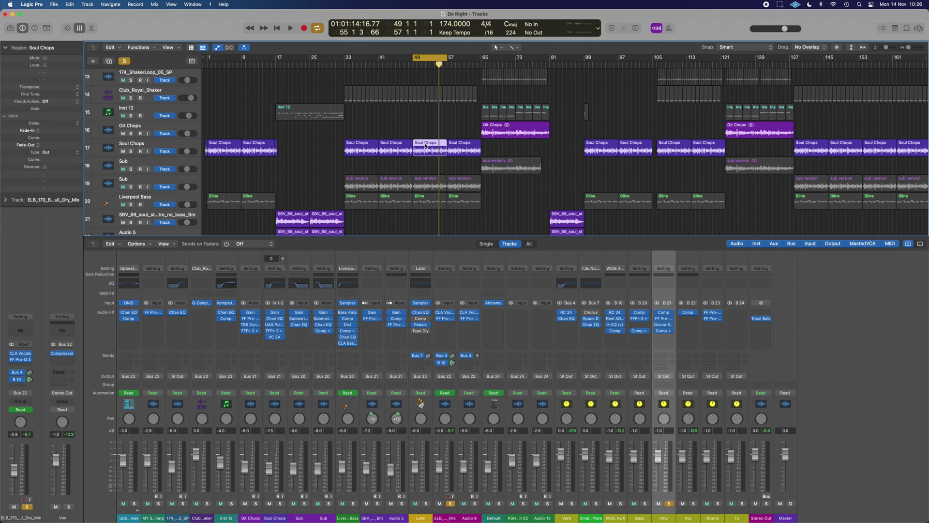
click(170, 146)
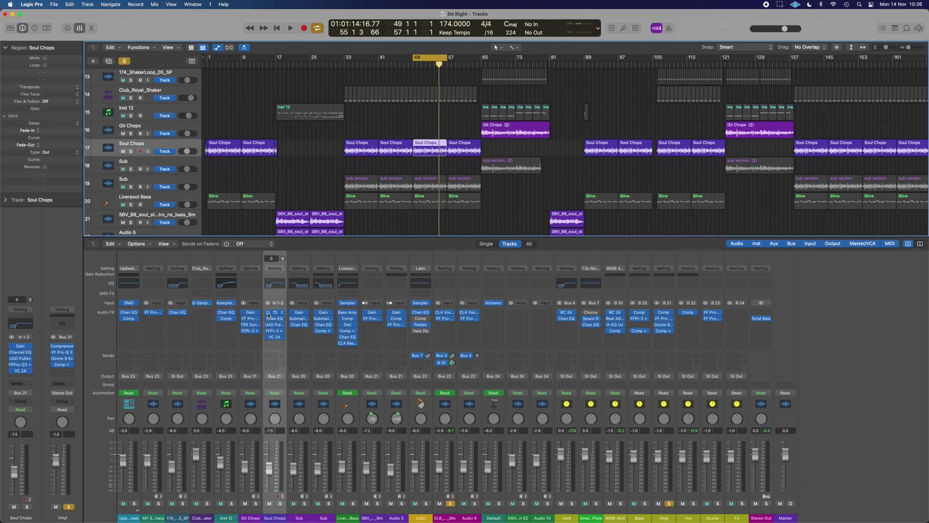
click(268, 313)
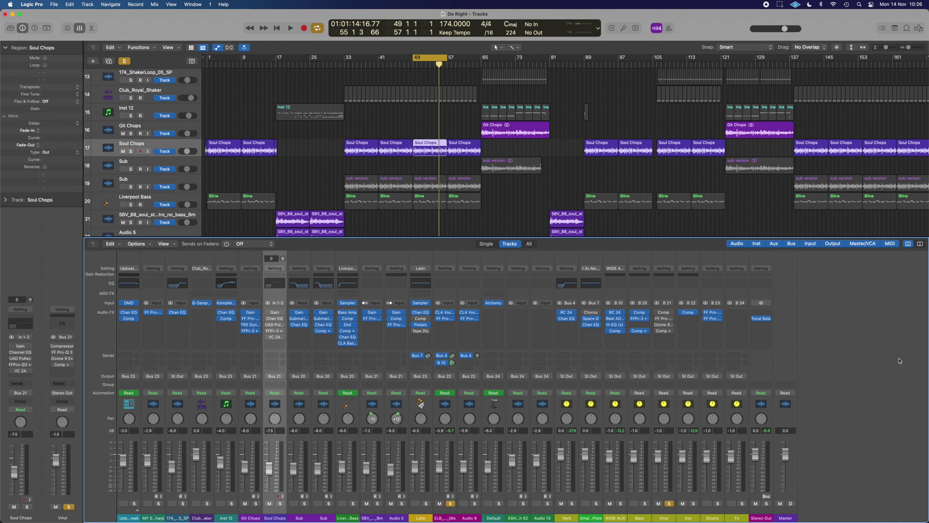
key(space)
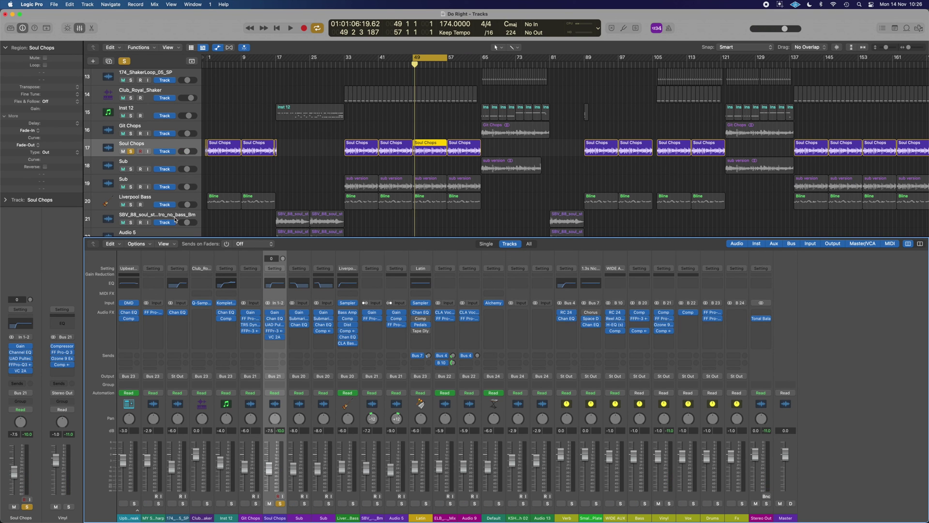
Step: Play Soul Chops with Liverpool Bass and the Sub track 19 soloed in one after the other, stop playback and clear the solos
click(131, 205)
key(space)
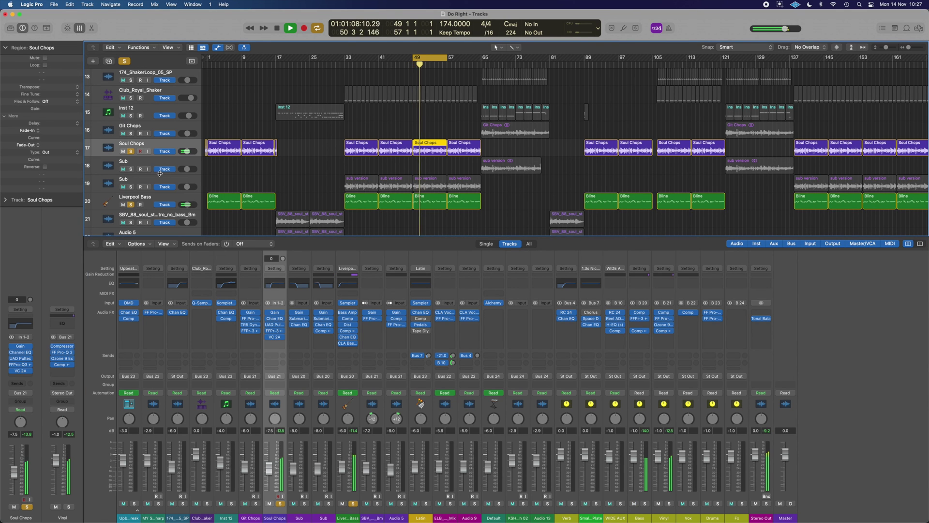
click(130, 187)
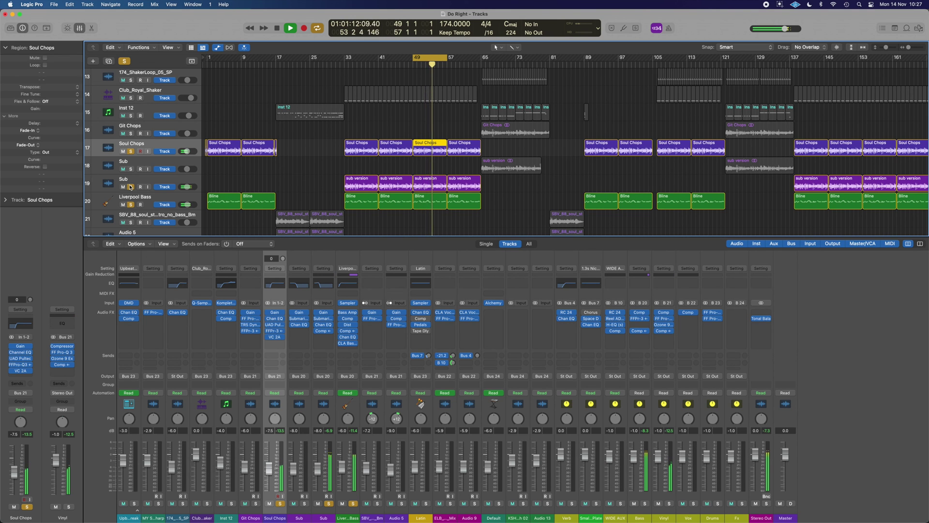
key(space)
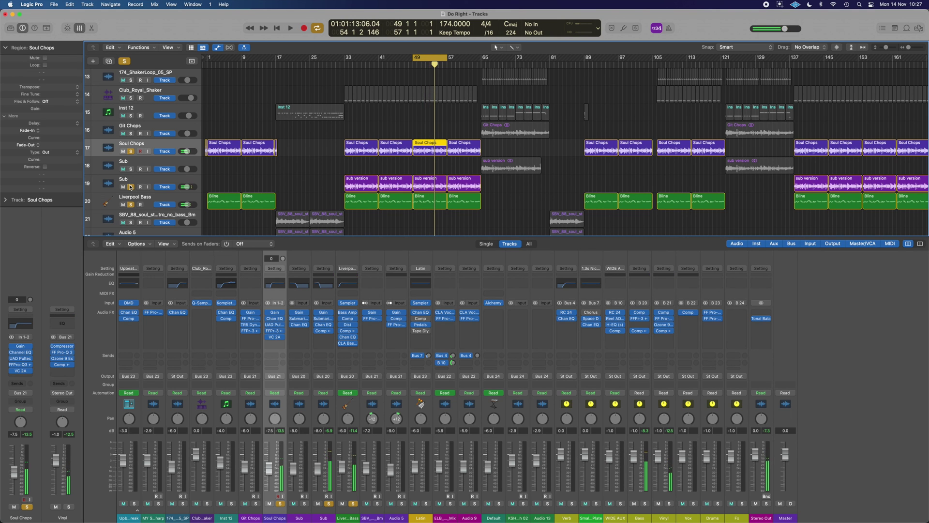
click(131, 151)
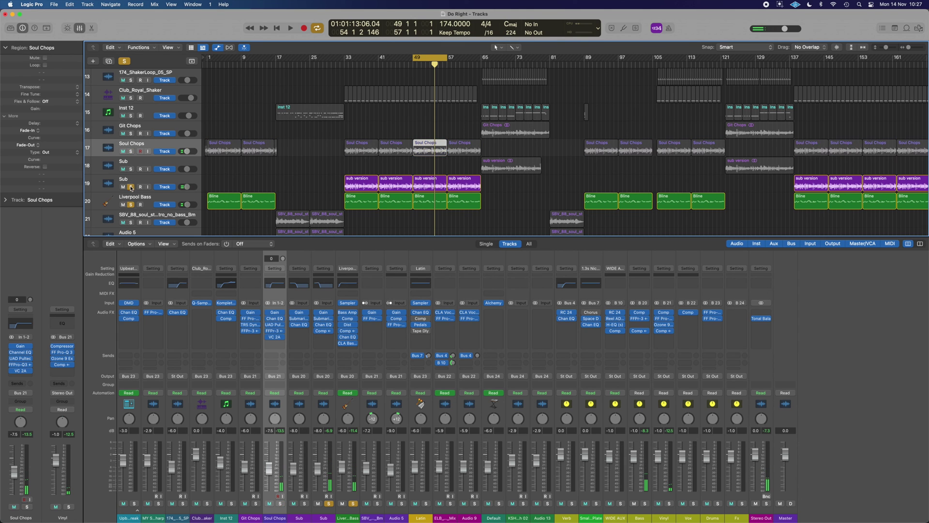
click(131, 187)
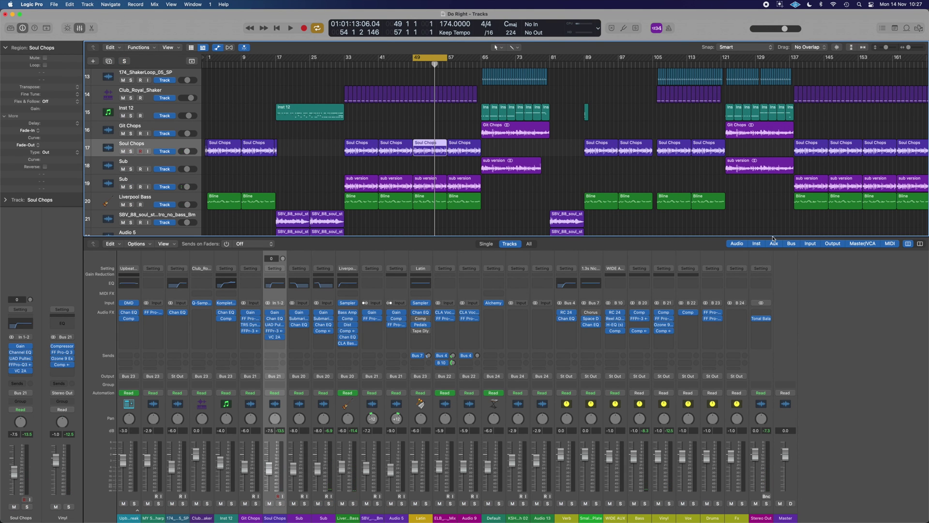